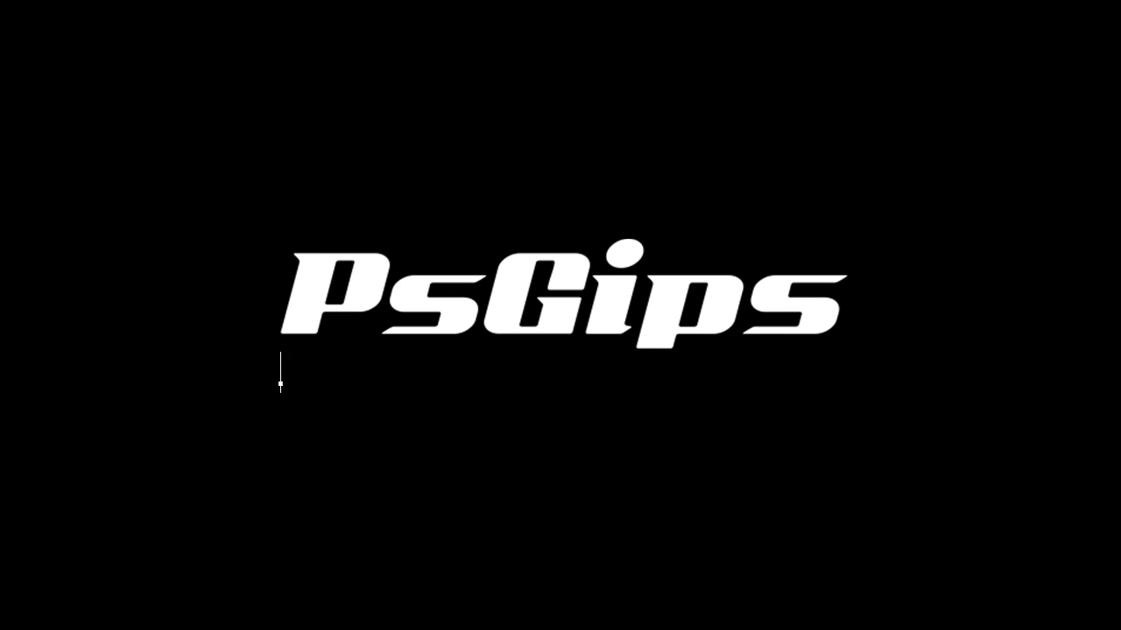
Type the caption 'Photoshop tutorials for beginners.', then create an 800 × 400 px, 72 ppi, white RGB document.
{"action": "type", "text": "Photoshop tutorials for begin"}
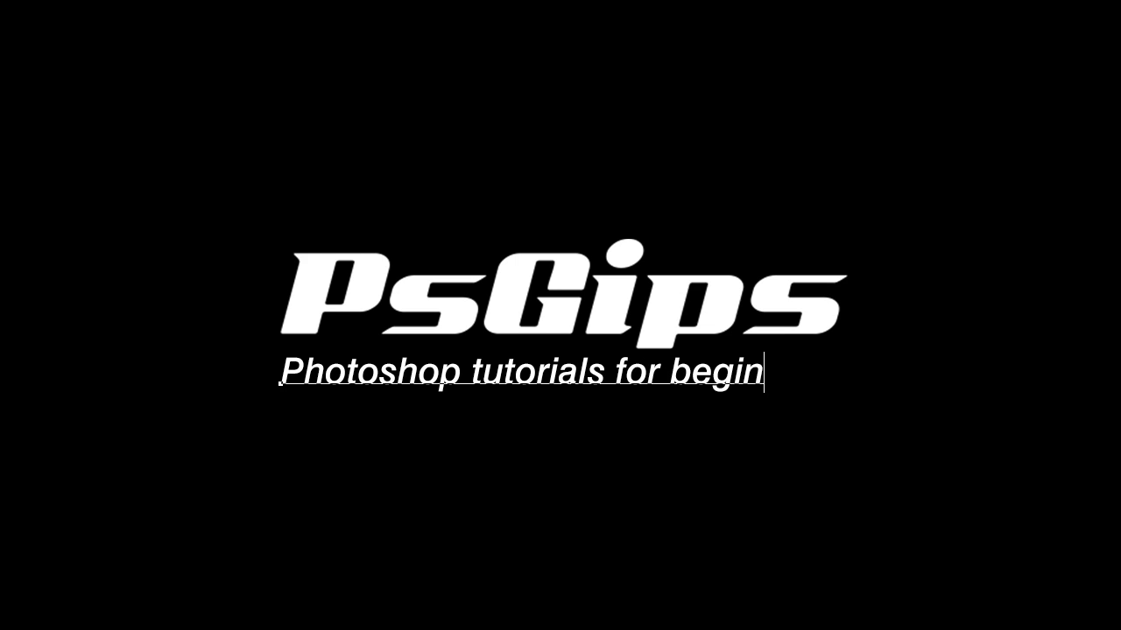
{"action": "type", "text": "ners."}
{"action": "key", "text": "ctrl+Return"}
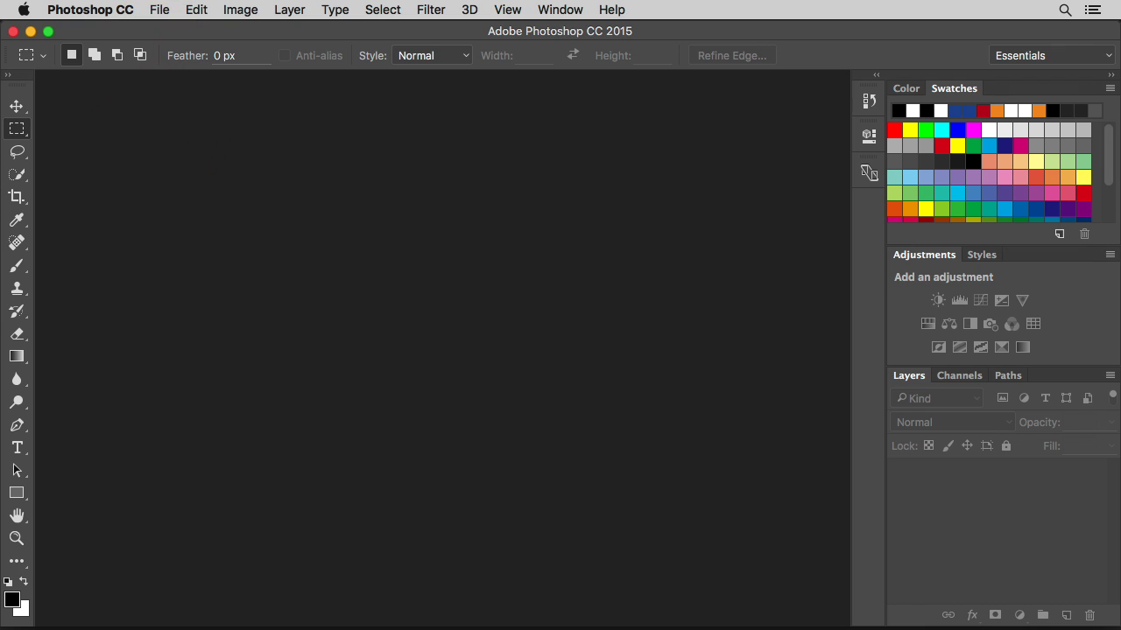
{"action": "left_click", "coordinate": [161, 14]}
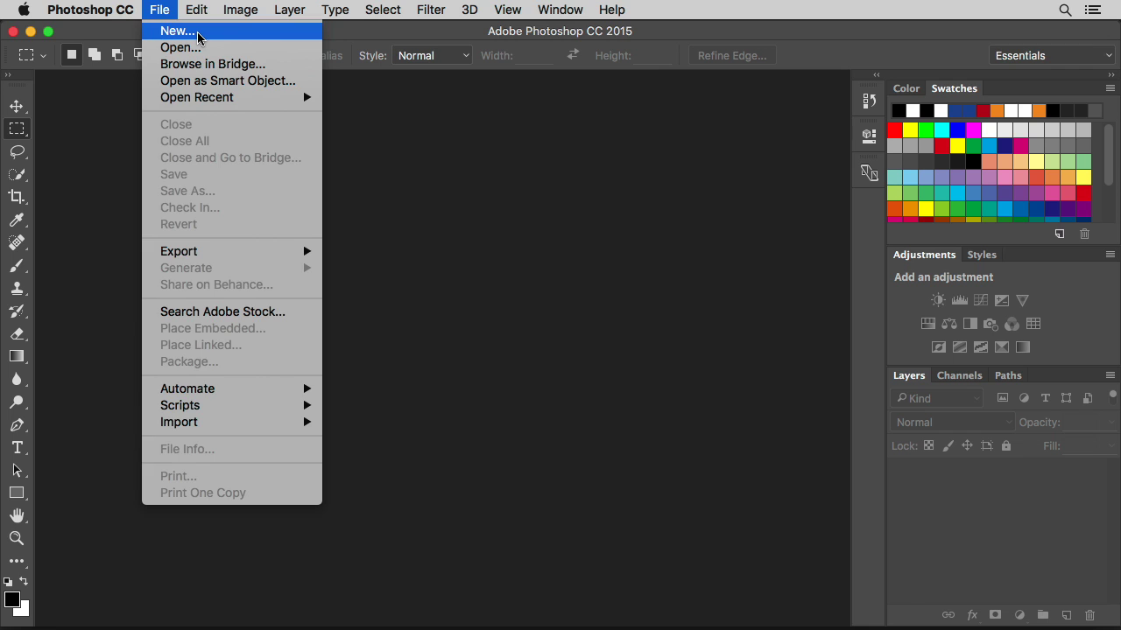
{"action": "left_click", "coordinate": [199, 37]}
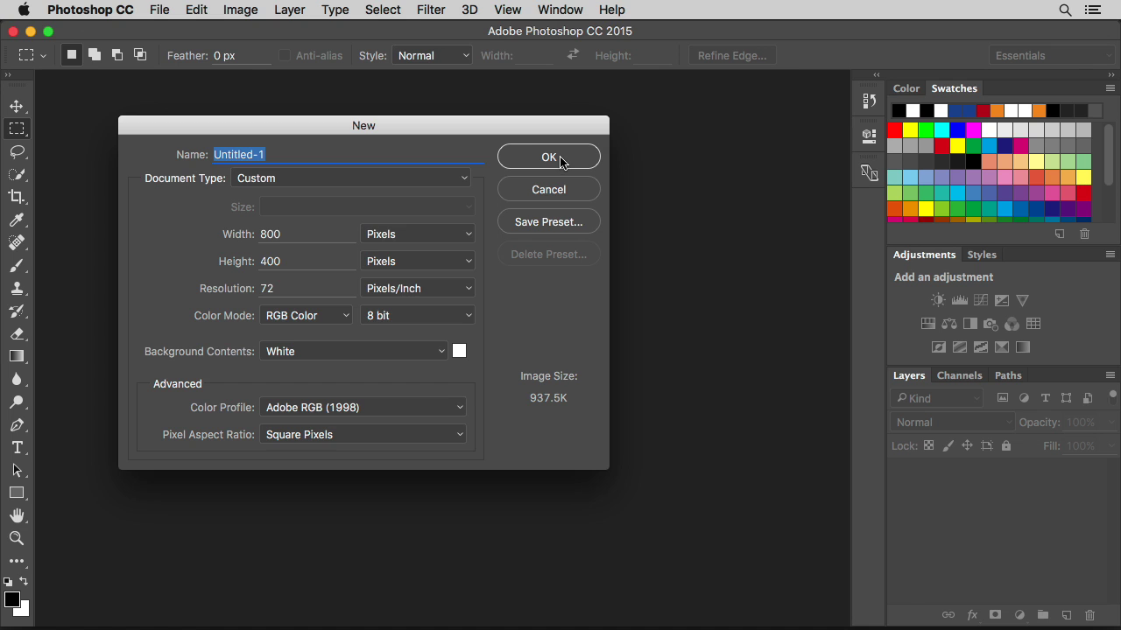
{"action": "left_click", "coordinate": [549, 158]}
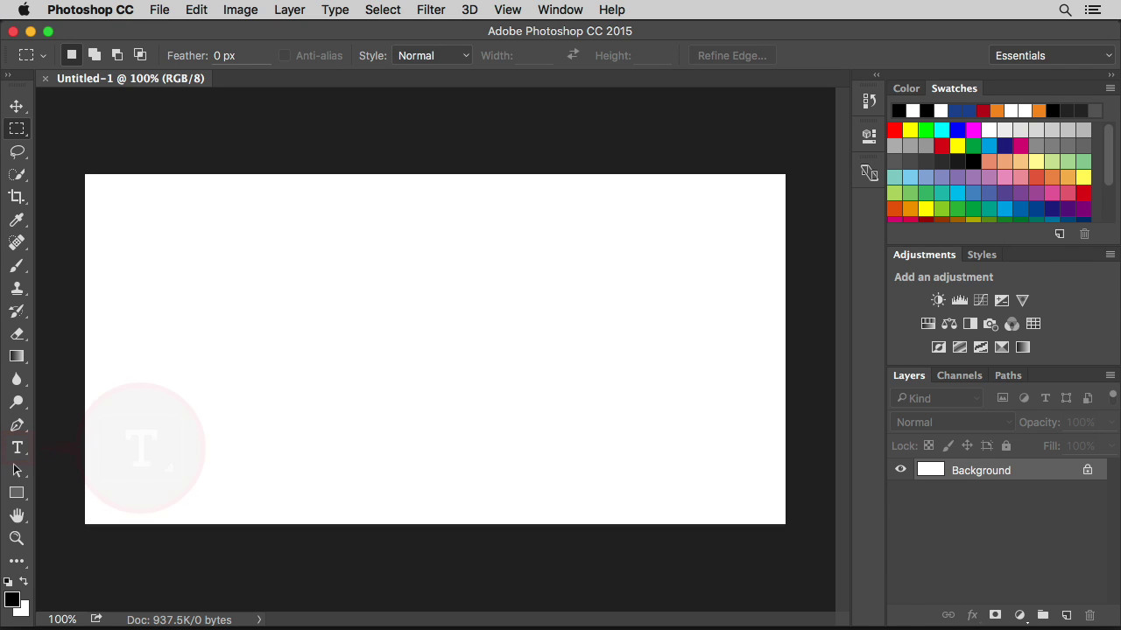
Choose the Type tool with the Swiss 721 Rounded BT Black font.
{"action": "left_click", "coordinate": [17, 449]}
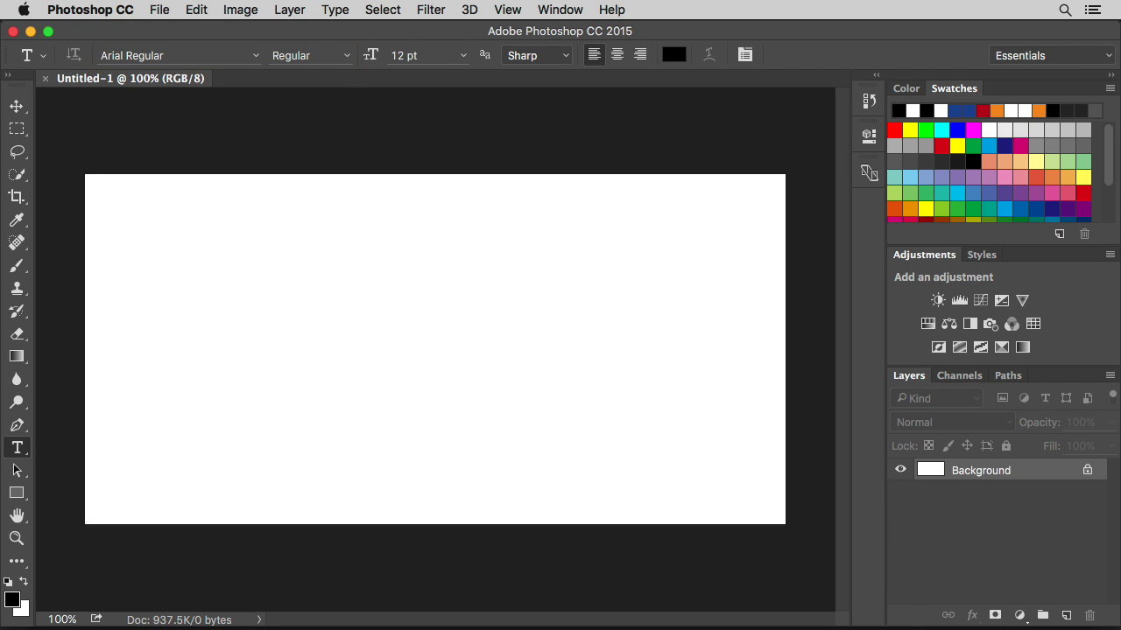
{"action": "left_click", "coordinate": [257, 57]}
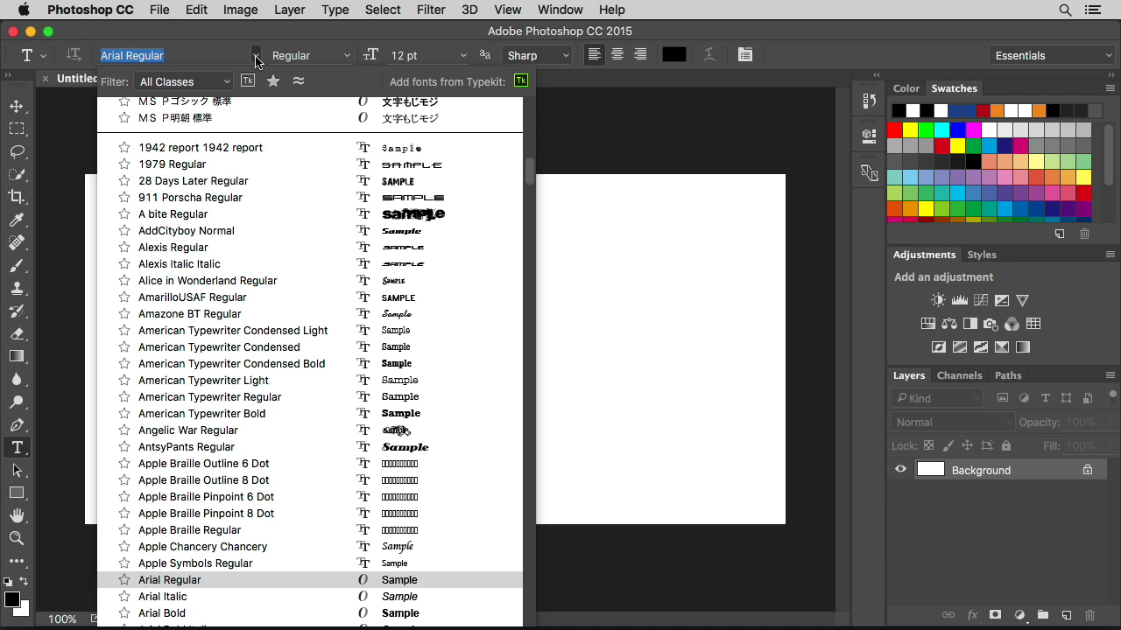
{"action": "scroll", "coordinate": [529, 175], "scroll_direction": "up", "scroll_amount": 1}
{"action": "left_click_drag", "start_coordinate": [529, 175], "coordinate": [529, 523]}
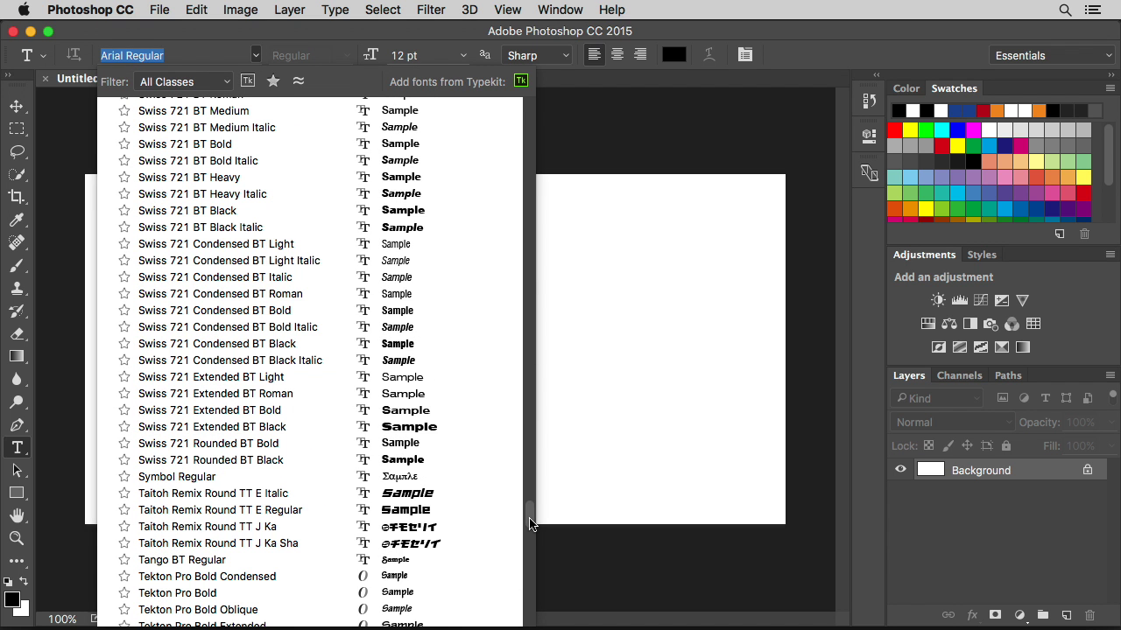
{"action": "left_click", "coordinate": [301, 459]}
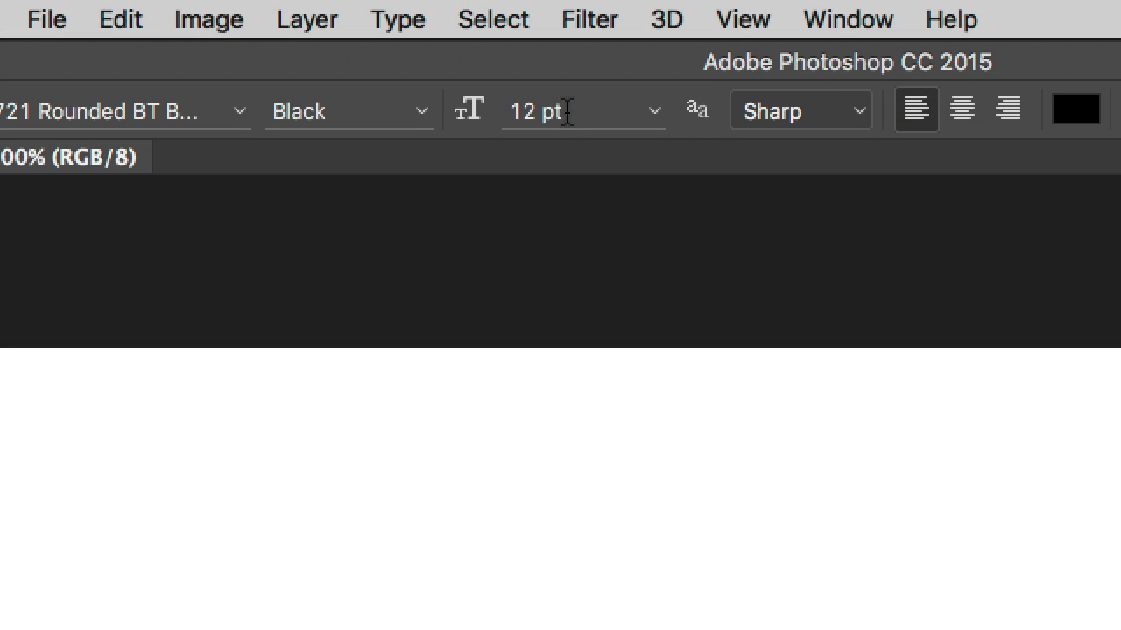
Set the type to 150 pt, Smooth anti-aliasing and centre alignment.
{"action": "left_click", "coordinate": [566, 111]}
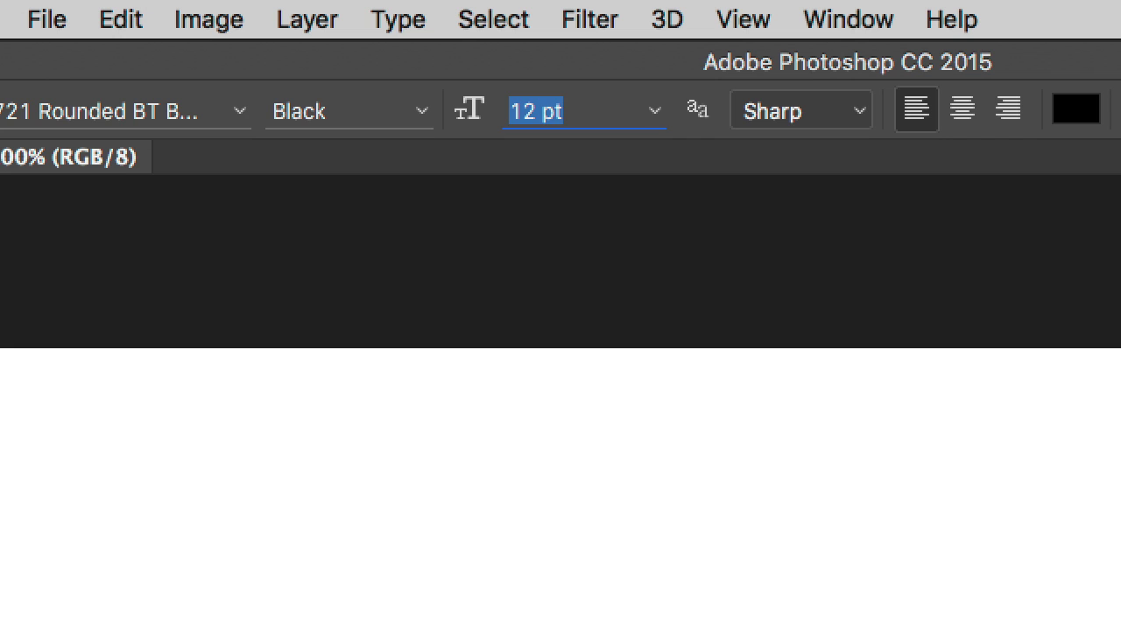
{"action": "type", "text": "150"}
{"action": "key", "text": "Return"}
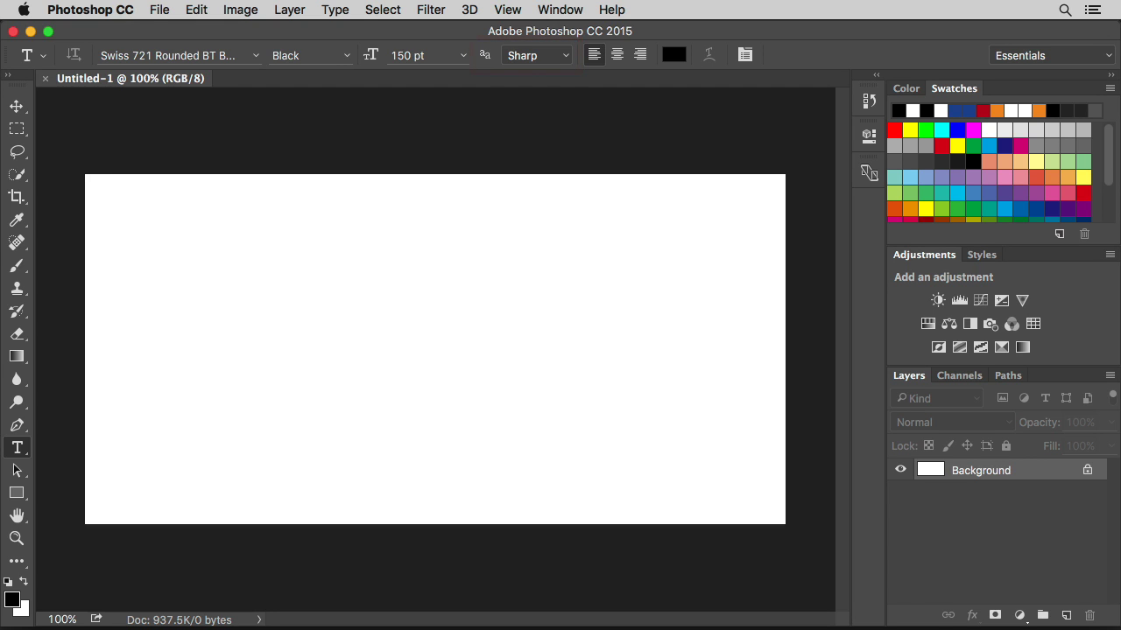
{"action": "left_click", "coordinate": [566, 55]}
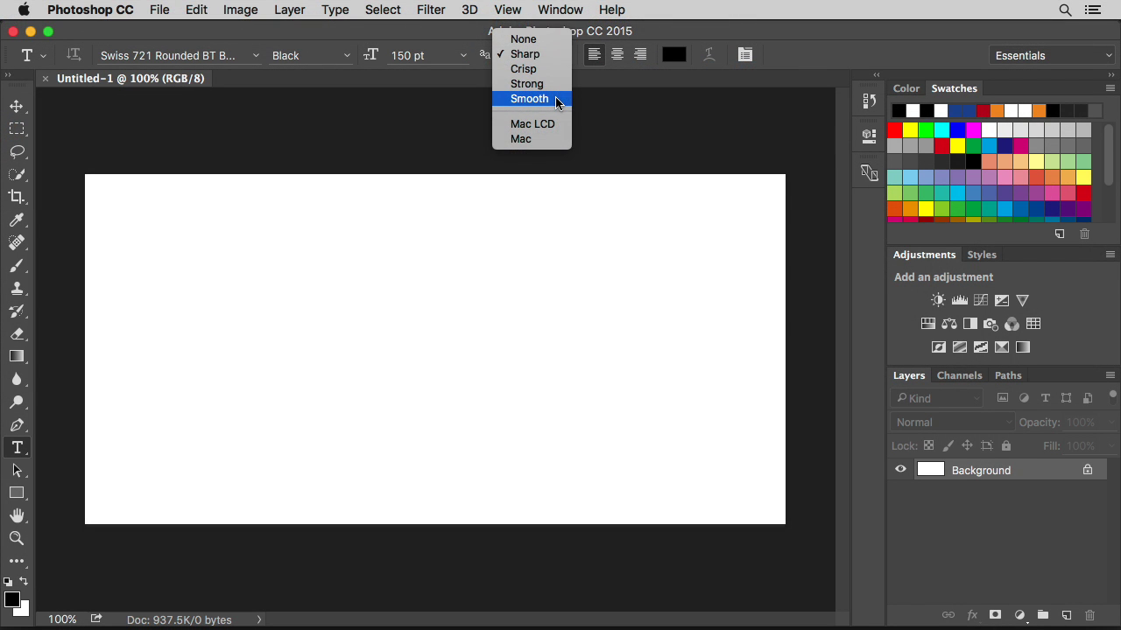
{"action": "left_click", "coordinate": [555, 96]}
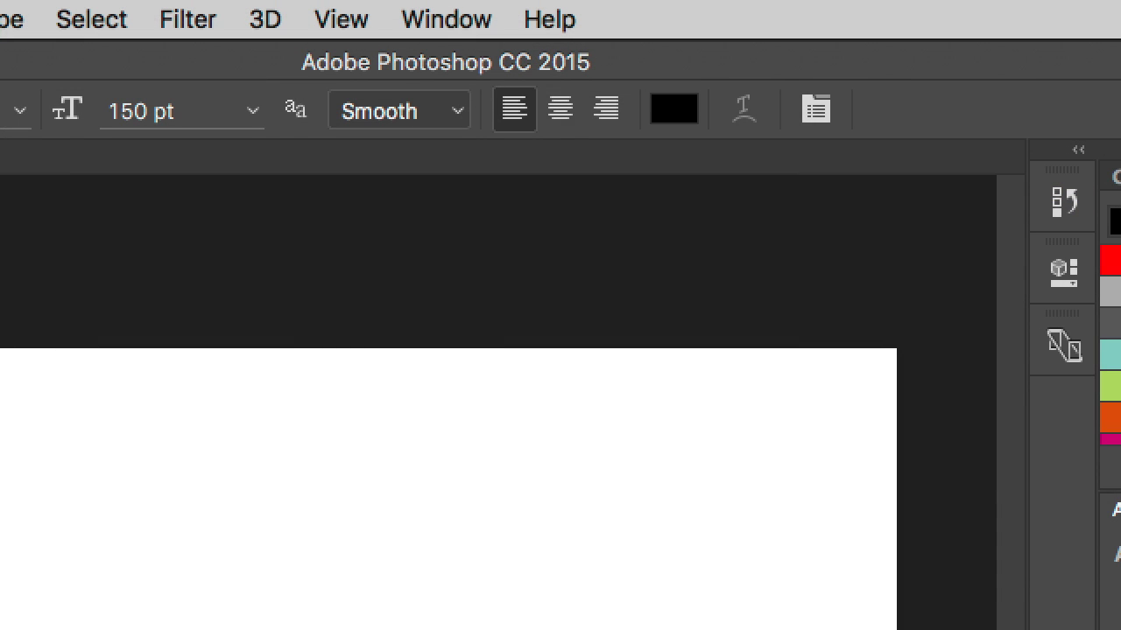
{"action": "left_click", "coordinate": [563, 117]}
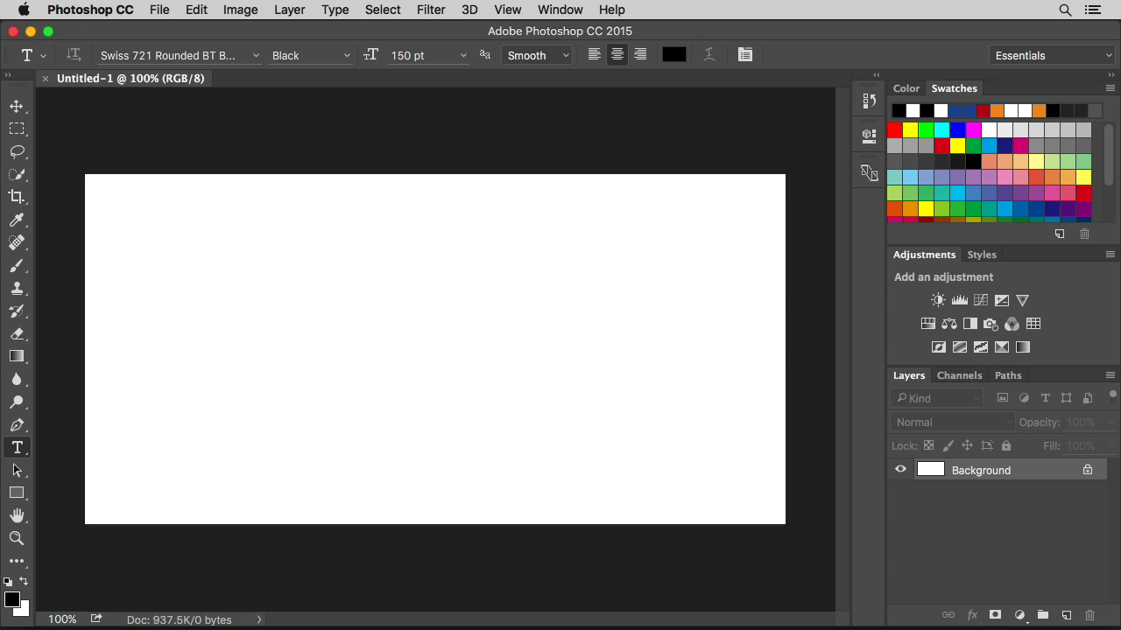
Make the text colour bright yellow #fff000 and start a text line near the canvas centre.
{"action": "left_click", "coordinate": [673, 56]}
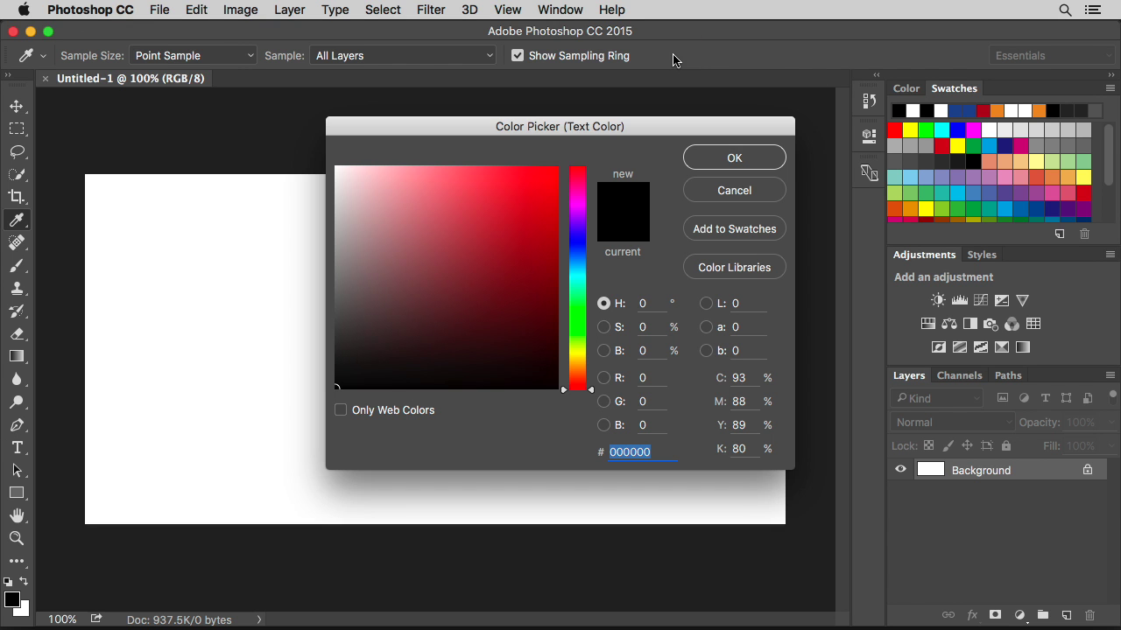
{"action": "left_click_drag", "start_coordinate": [1108, 157], "coordinate": [1110, 189]}
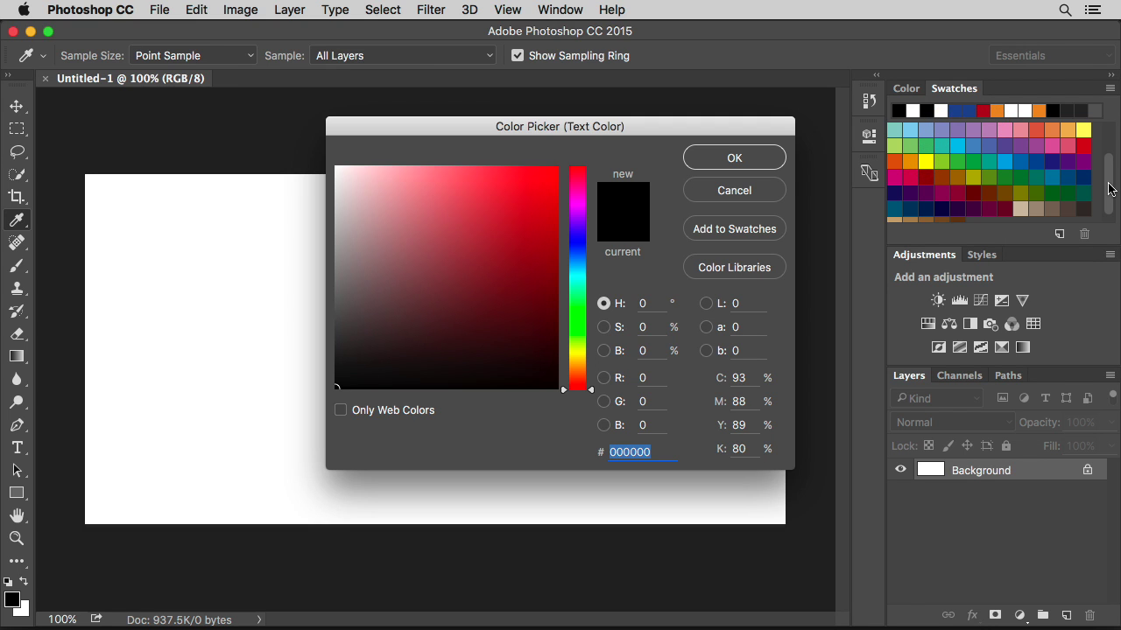
{"action": "left_click", "coordinate": [928, 162]}
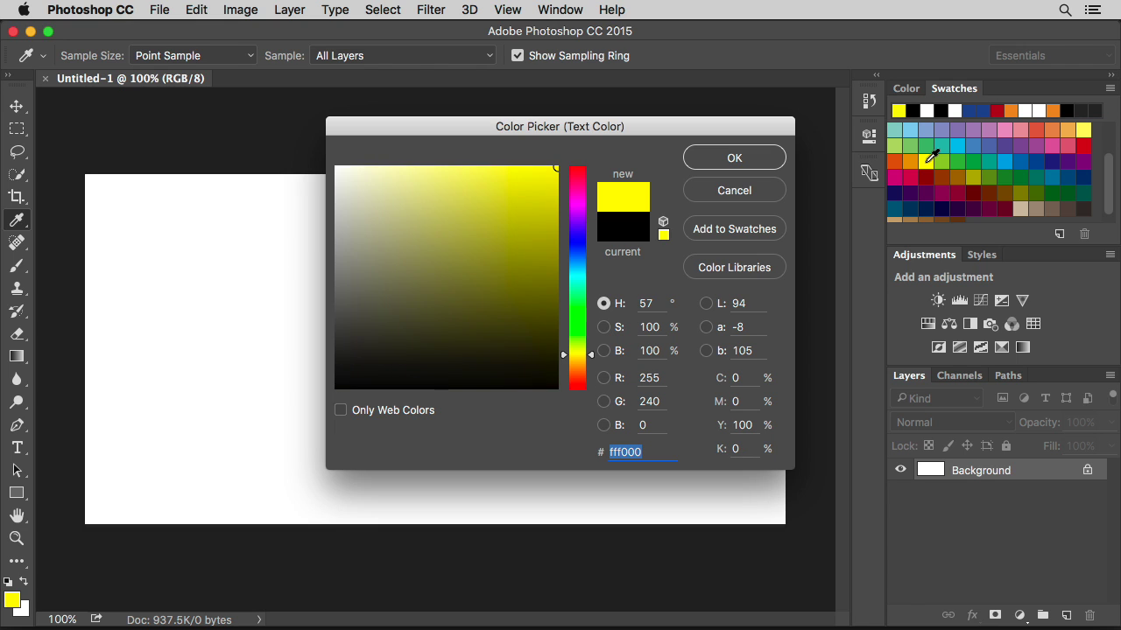
{"action": "left_click", "coordinate": [747, 162]}
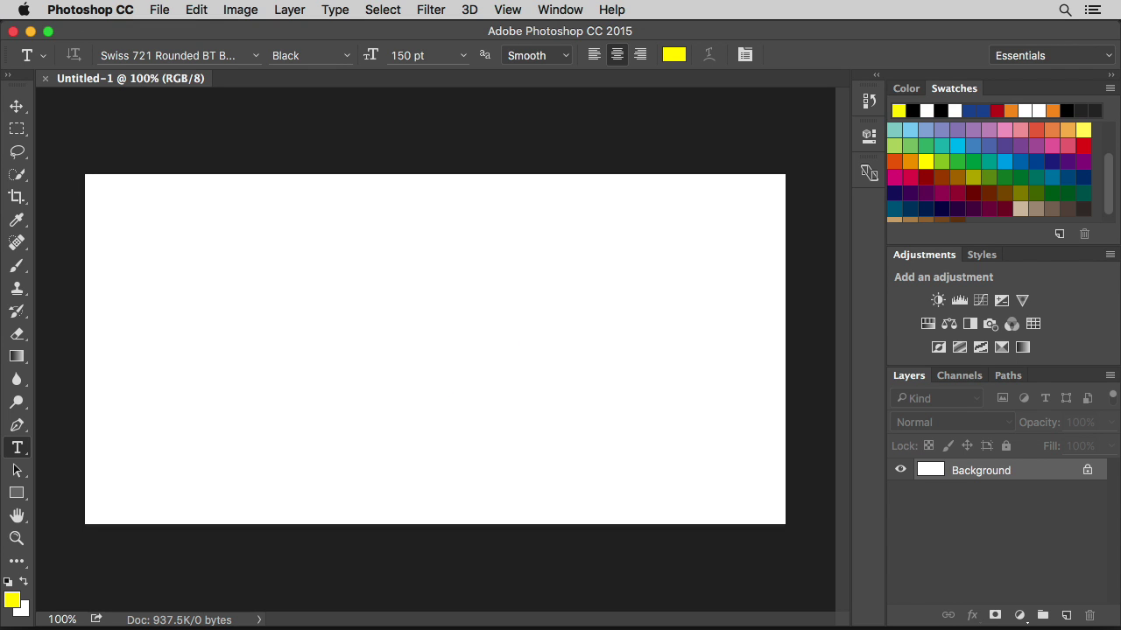
{"action": "left_click", "coordinate": [434, 374]}
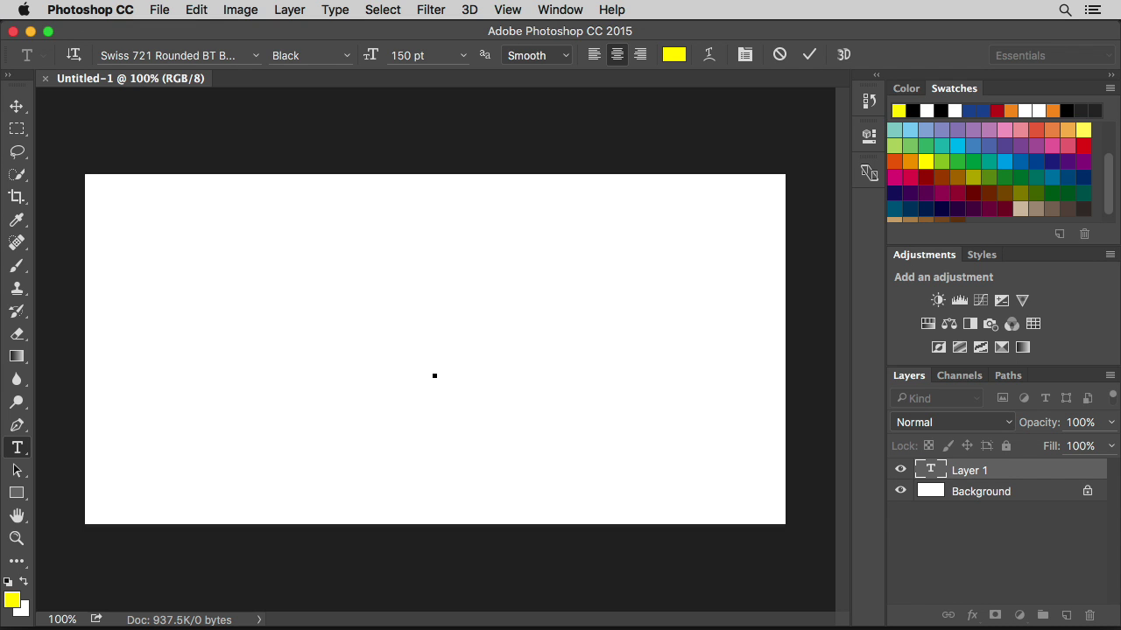
Type 'FineBoy' and commit it as its own yellow text layer.
{"action": "type", "text": "FineB"}
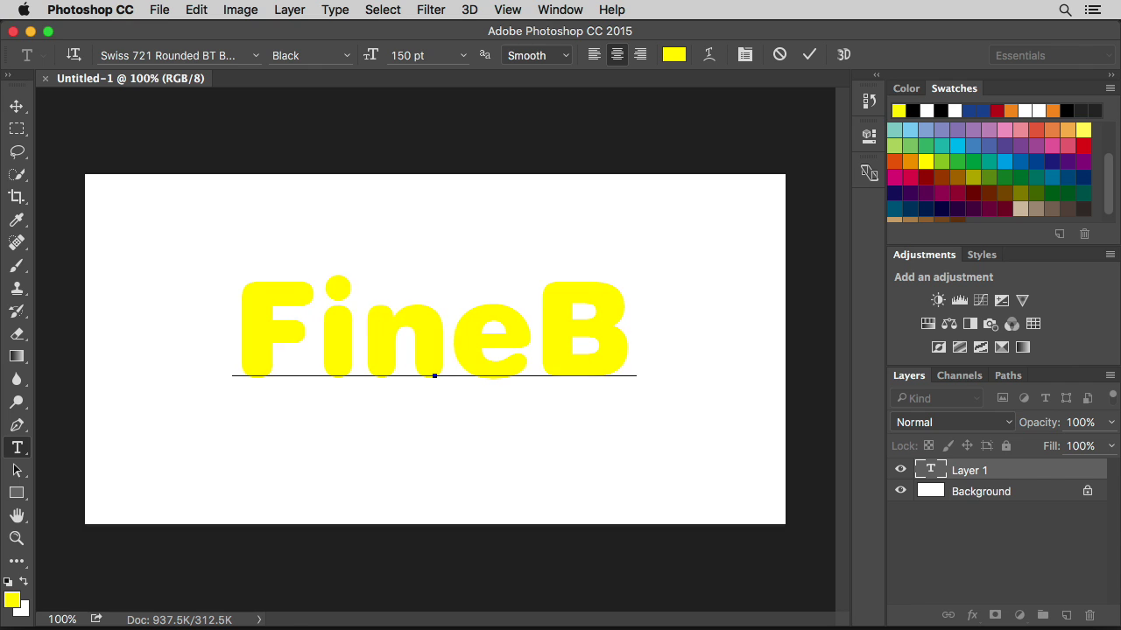
{"action": "type", "text": "oy"}
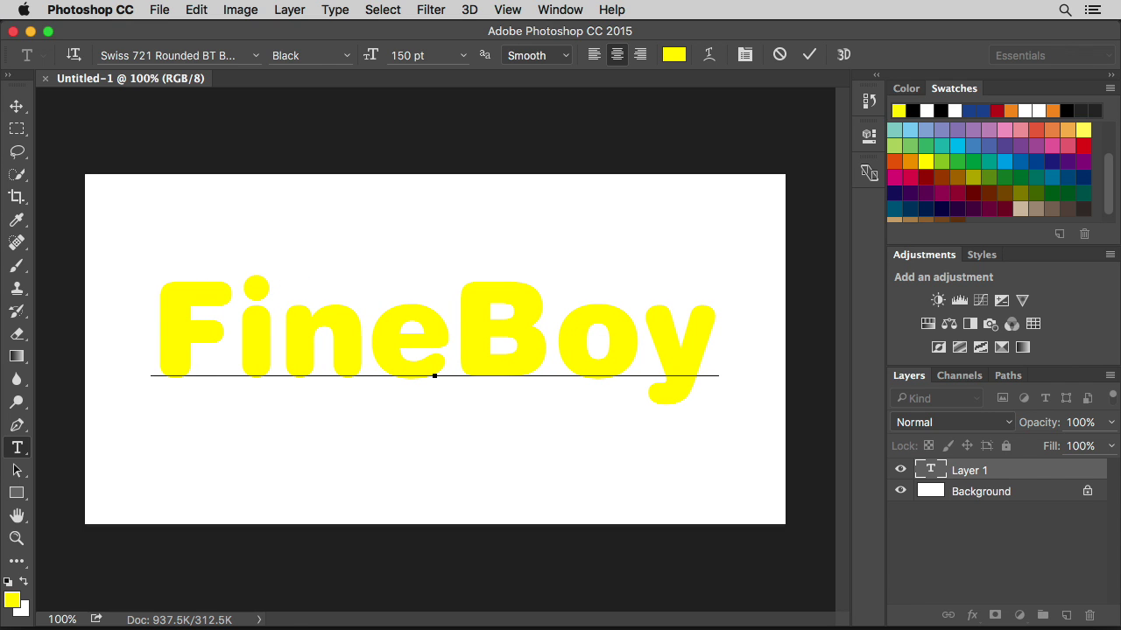
{"action": "key", "text": "Return"}
{"action": "key", "text": "Return"}
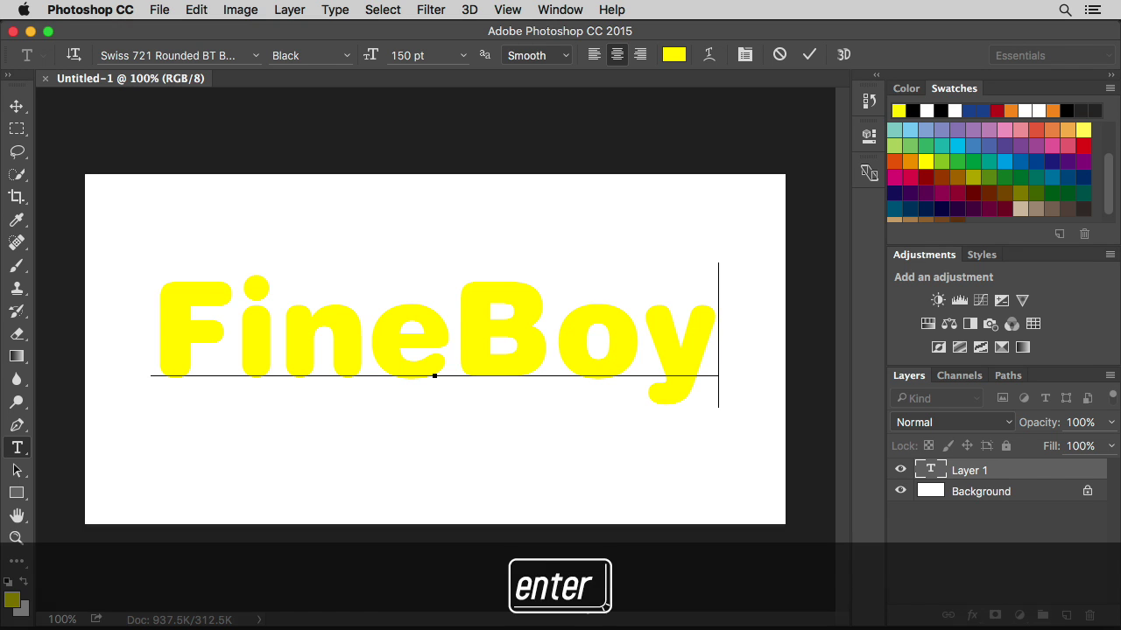
{"action": "key", "text": "Return"}
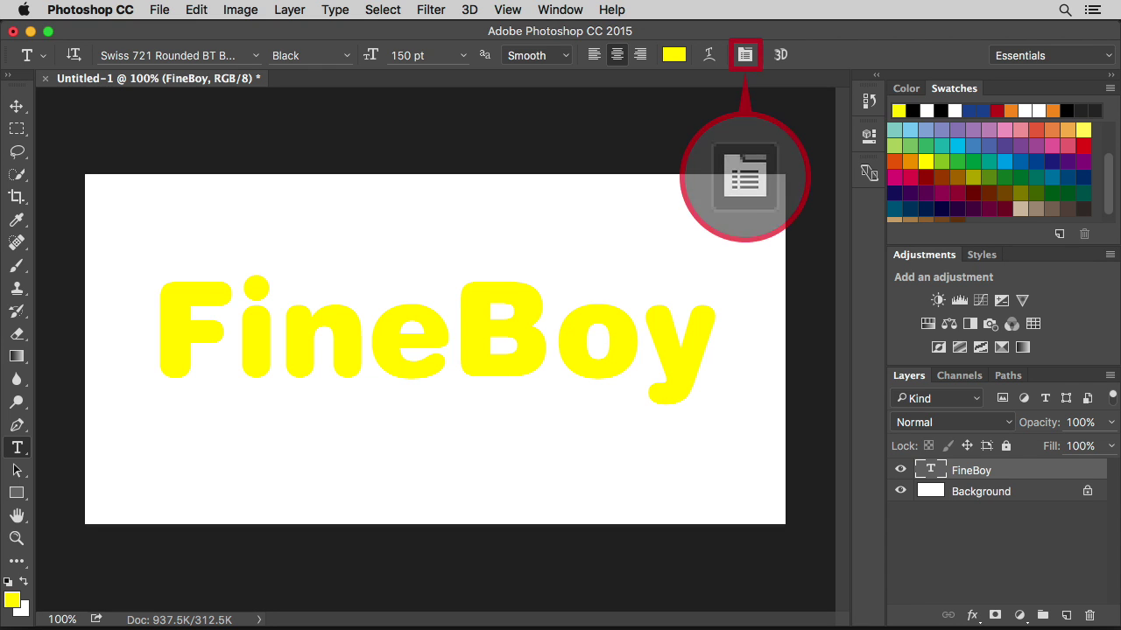
{"action": "left_click", "coordinate": [745, 55]}
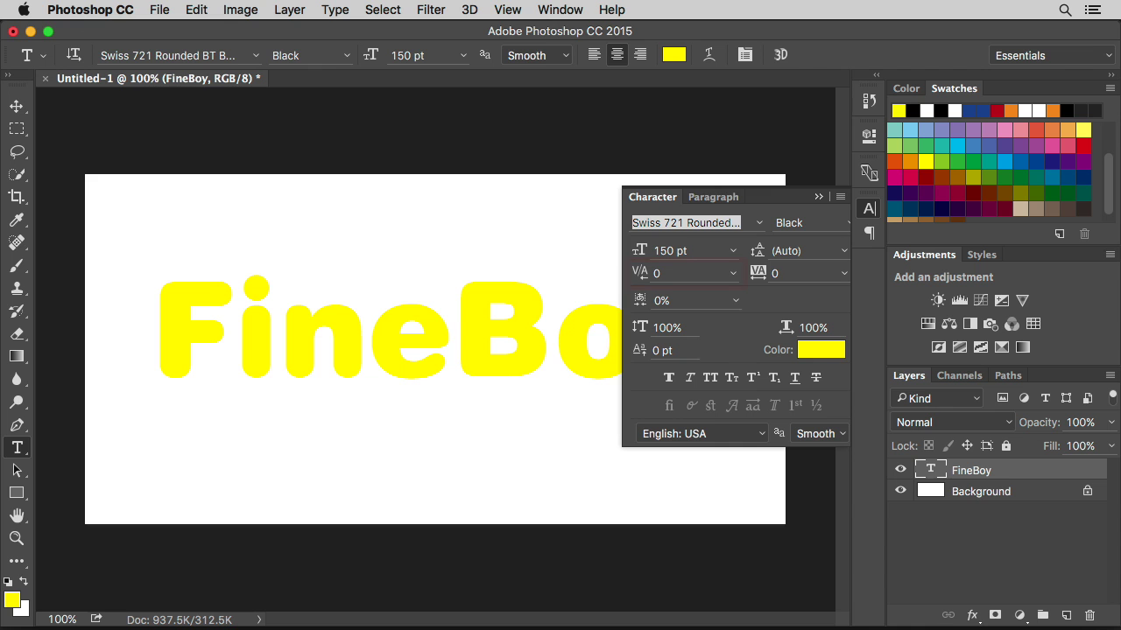
Set the FineBoy kerning to Optical and nudge the word slightly down toward the centre.
{"action": "left_click", "coordinate": [734, 274]}
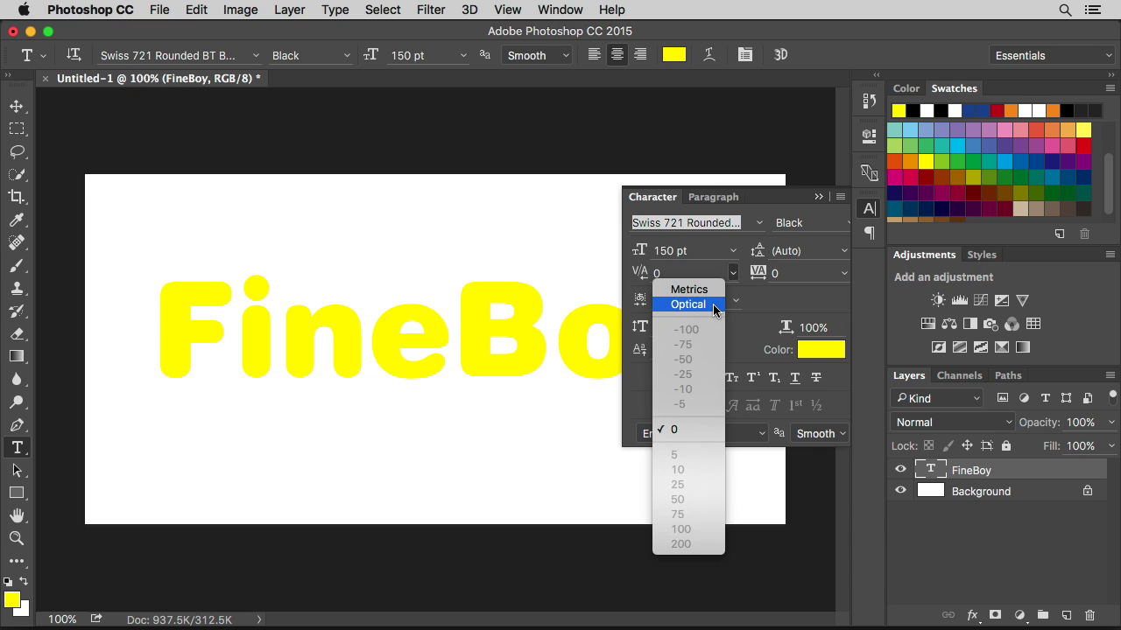
{"action": "left_click", "coordinate": [688, 304]}
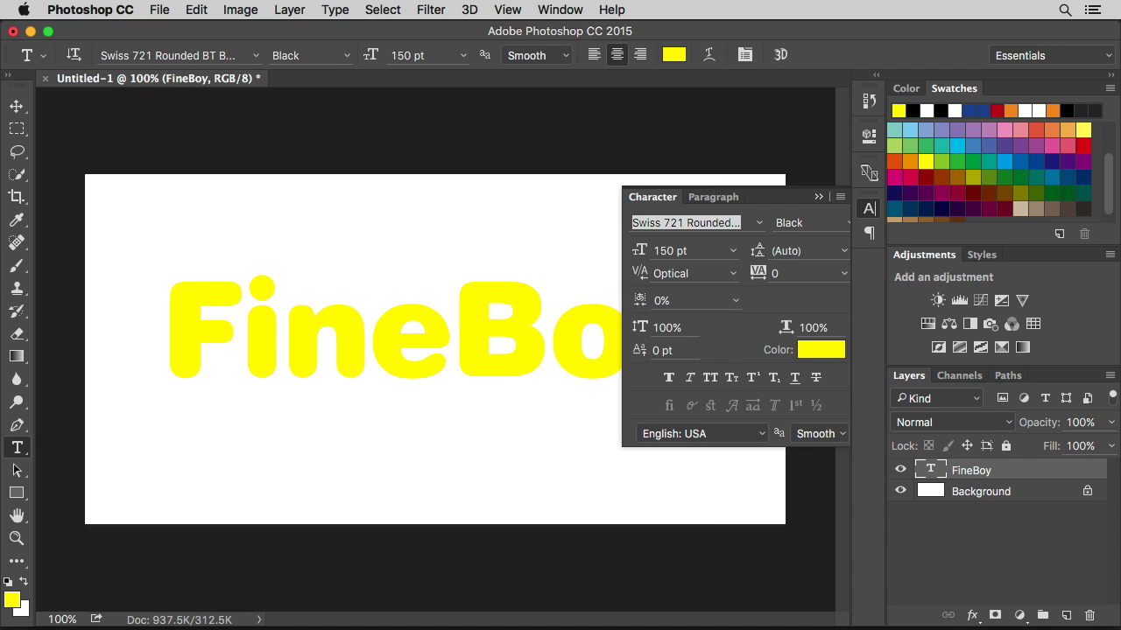
{"action": "left_click", "coordinate": [869, 211]}
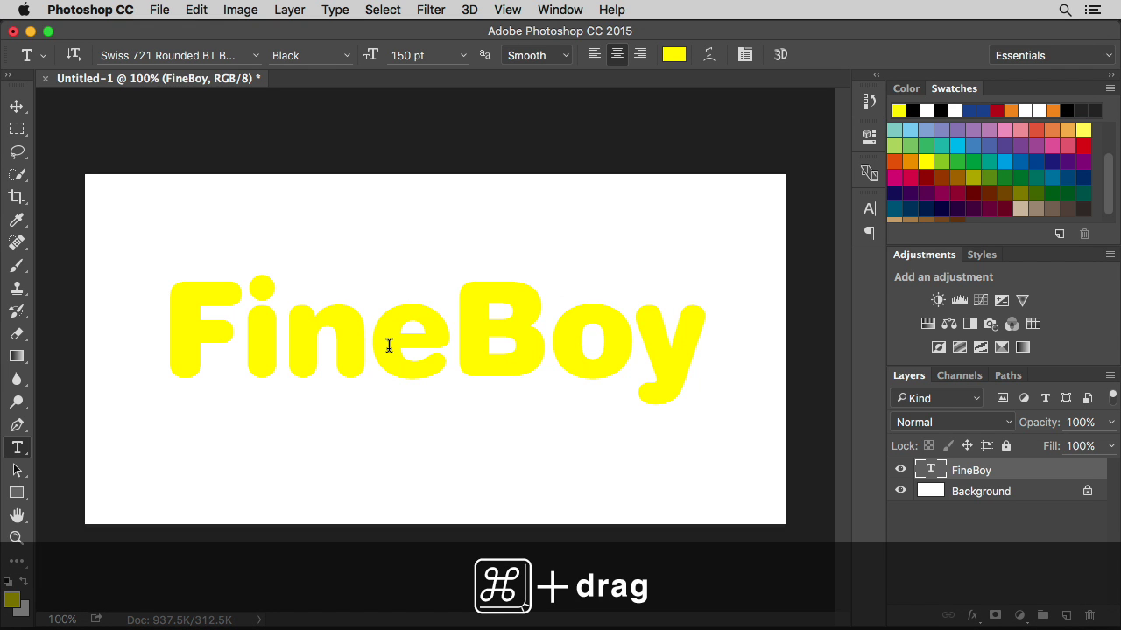
{"action": "left_click_drag", "start_coordinate": [385, 349], "coordinate": [390, 360]}
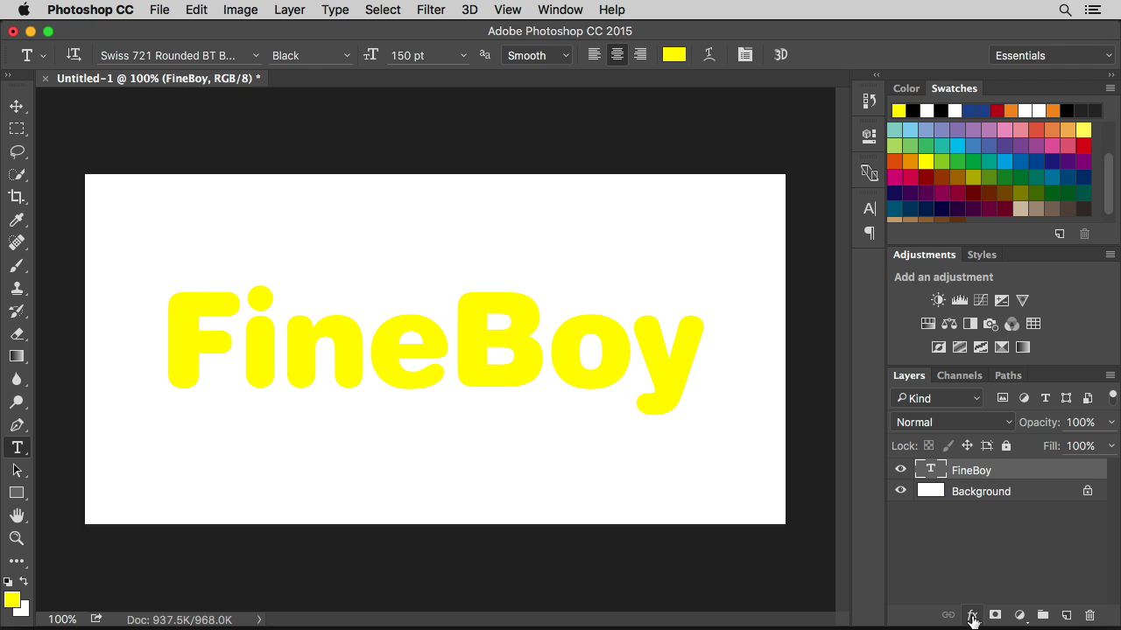
Open the fx layer effects menu for the FineBoy layer.
{"action": "left_click", "coordinate": [971, 617]}
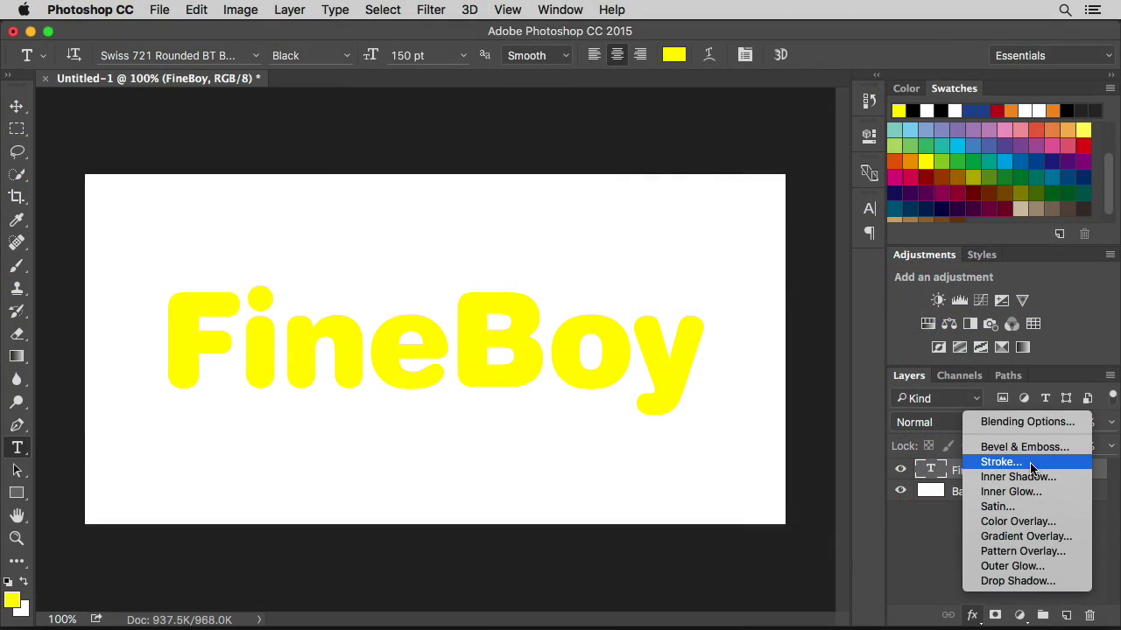
Add a 5 px black outside Stroke effect to the FineBoy text.
{"action": "left_click", "coordinate": [1015, 462]}
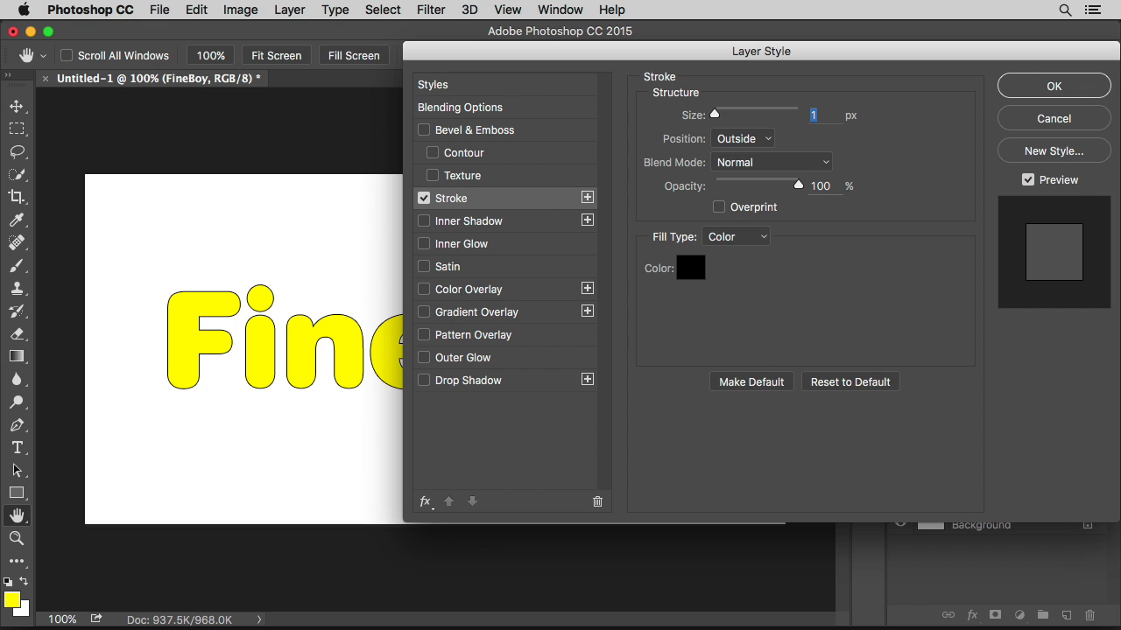
{"action": "left_click_drag", "start_coordinate": [796, 56], "coordinate": [1006, 66]}
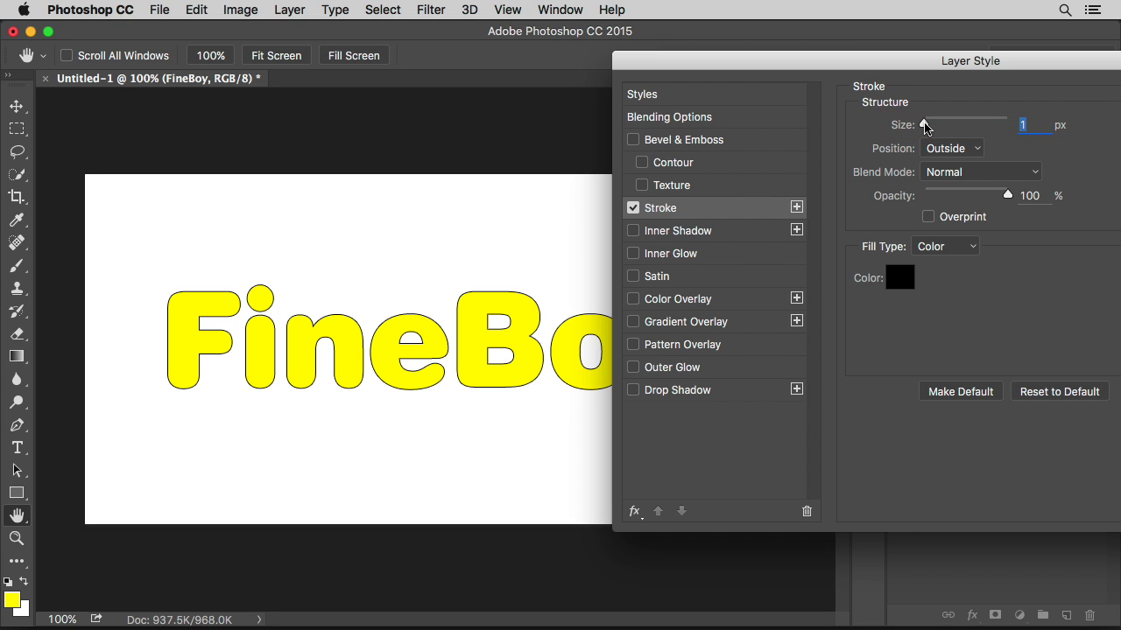
{"action": "left_click_drag", "start_coordinate": [924, 125], "coordinate": [929, 127]}
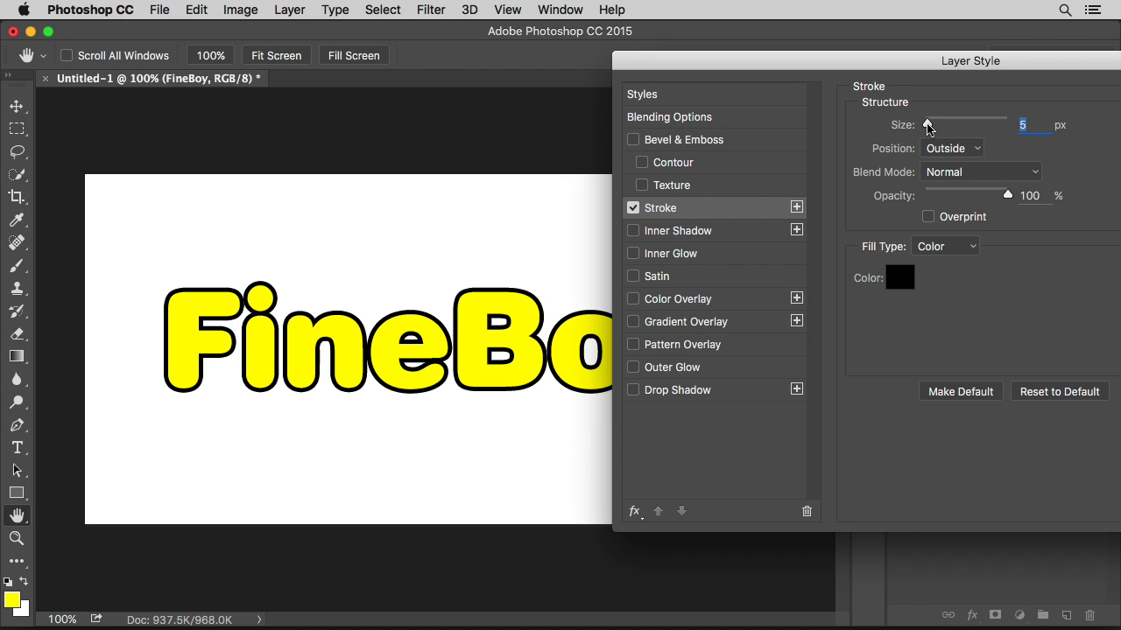
{"action": "left_click_drag", "start_coordinate": [1006, 66], "coordinate": [797, 58]}
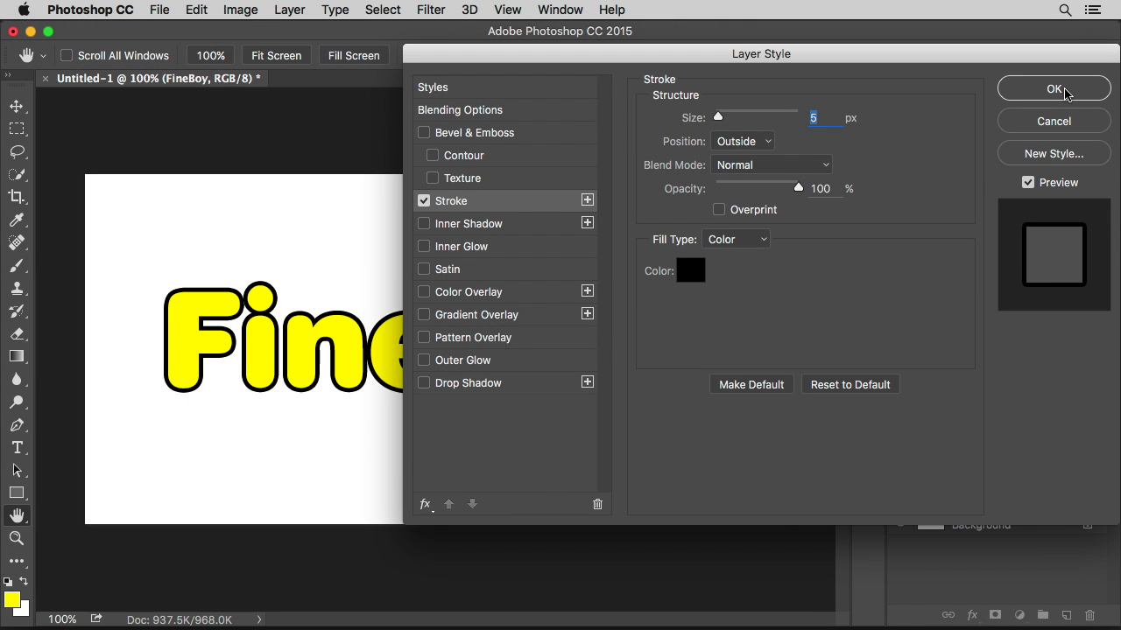
{"action": "left_click", "coordinate": [1055, 89]}
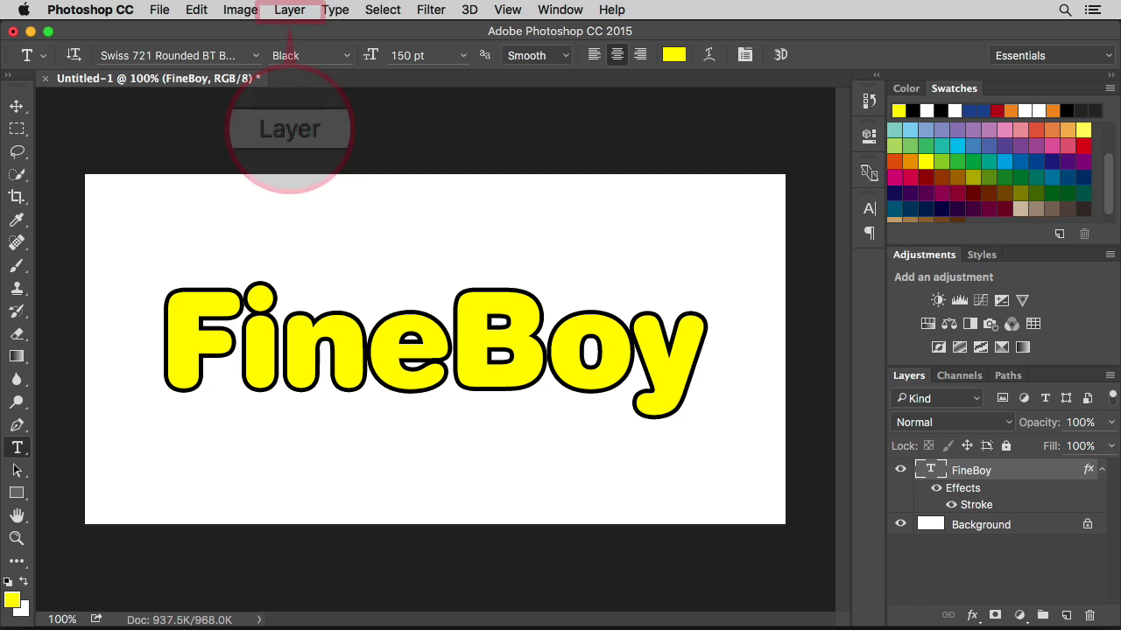
Convert the Stroke effect into its own layer via Layer > Layer Style > Create Layer.
{"action": "left_click", "coordinate": [289, 10]}
{"action": "mouse_move", "coordinate": [316, 168]}
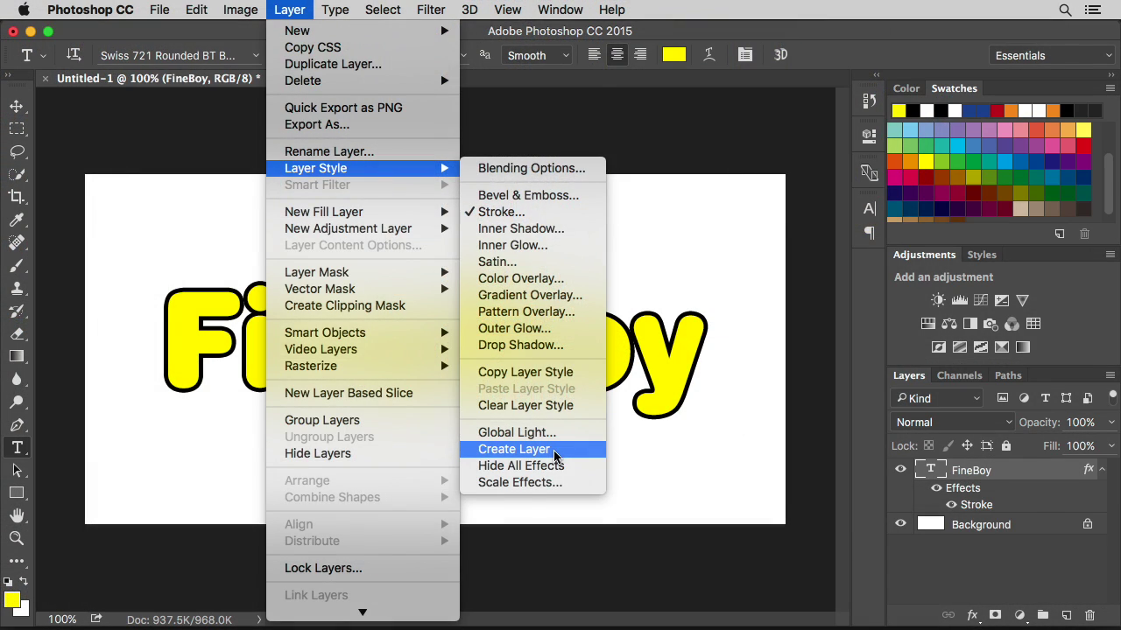
{"action": "left_click", "coordinate": [554, 451]}
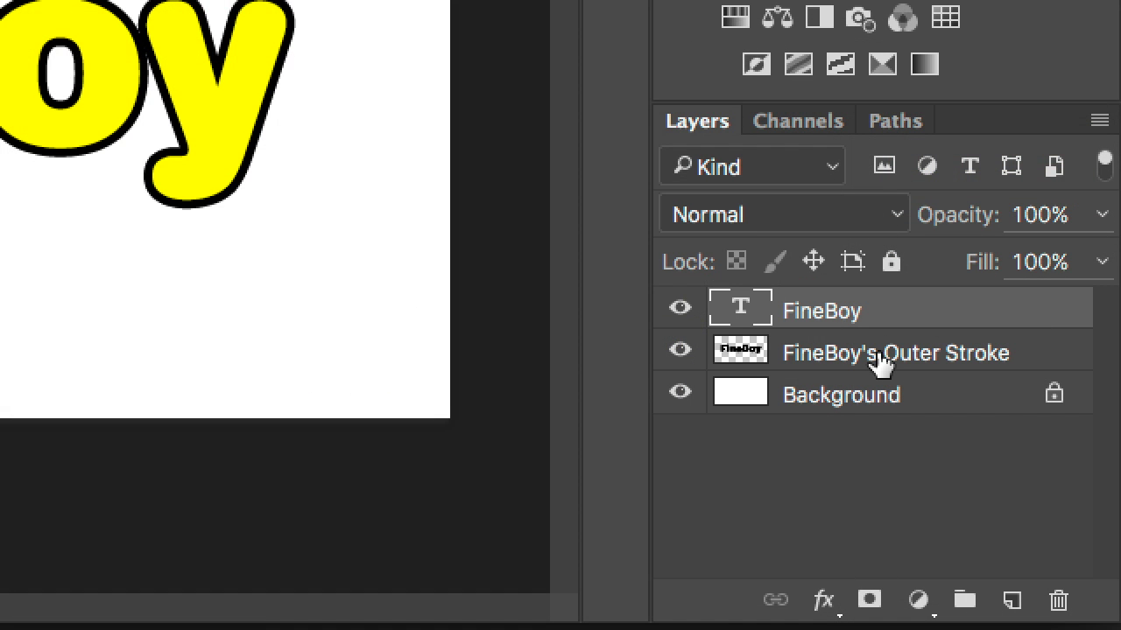
Hide the FineBoy's Outer Stroke layer and load its outline as a selection.
{"action": "left_click", "coordinate": [879, 363]}
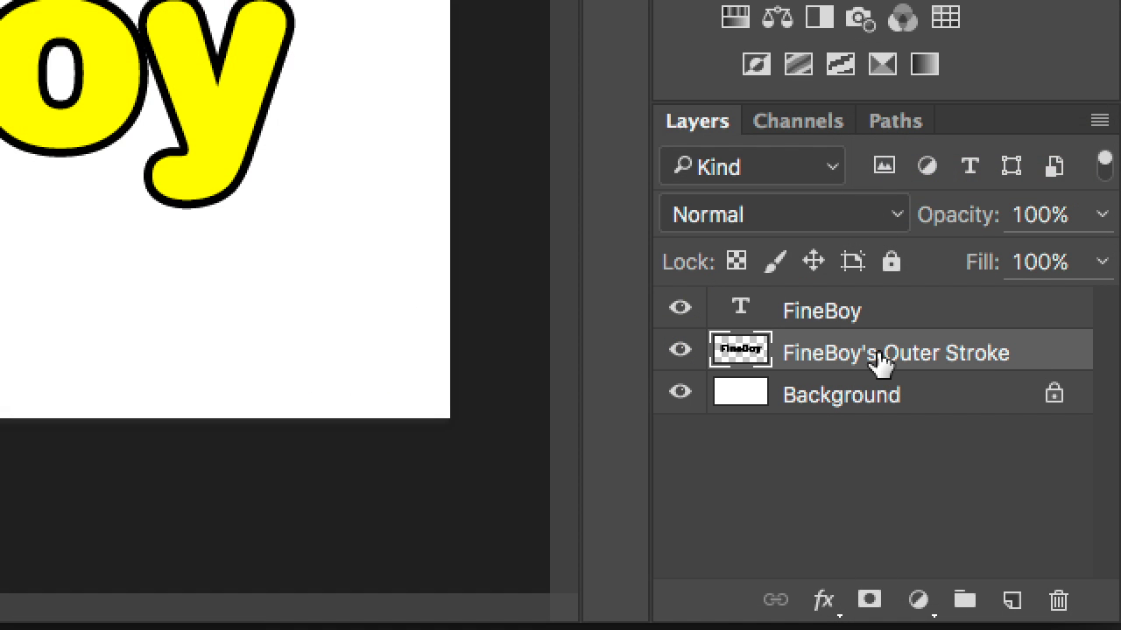
{"action": "left_click", "coordinate": [681, 353]}
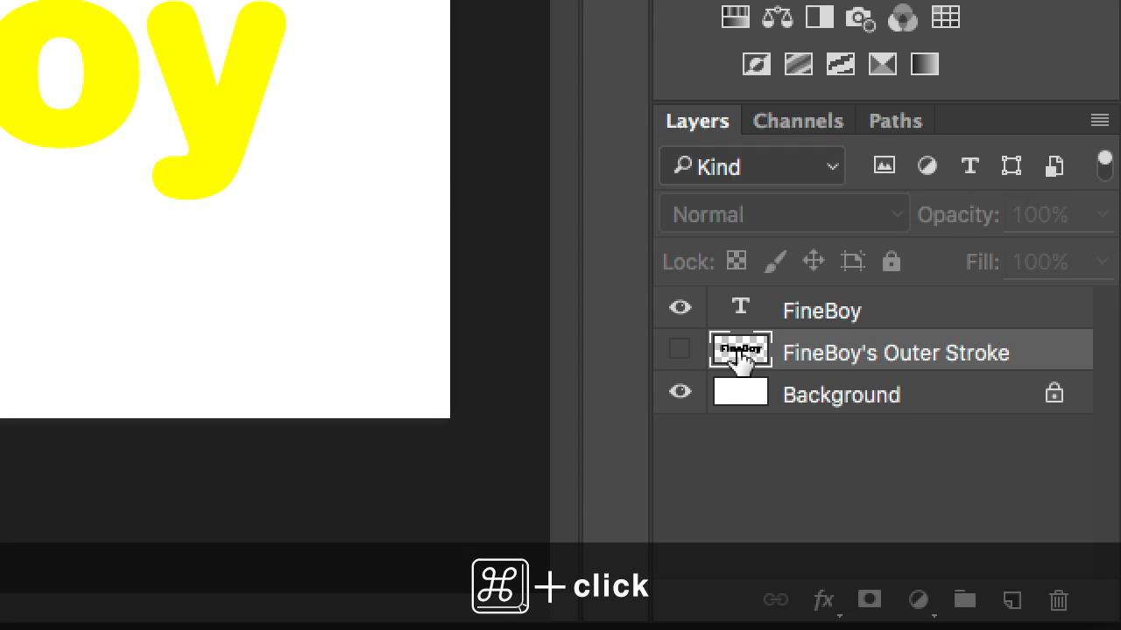
{"action": "left_click", "coordinate": [739, 352], "text": "super"}
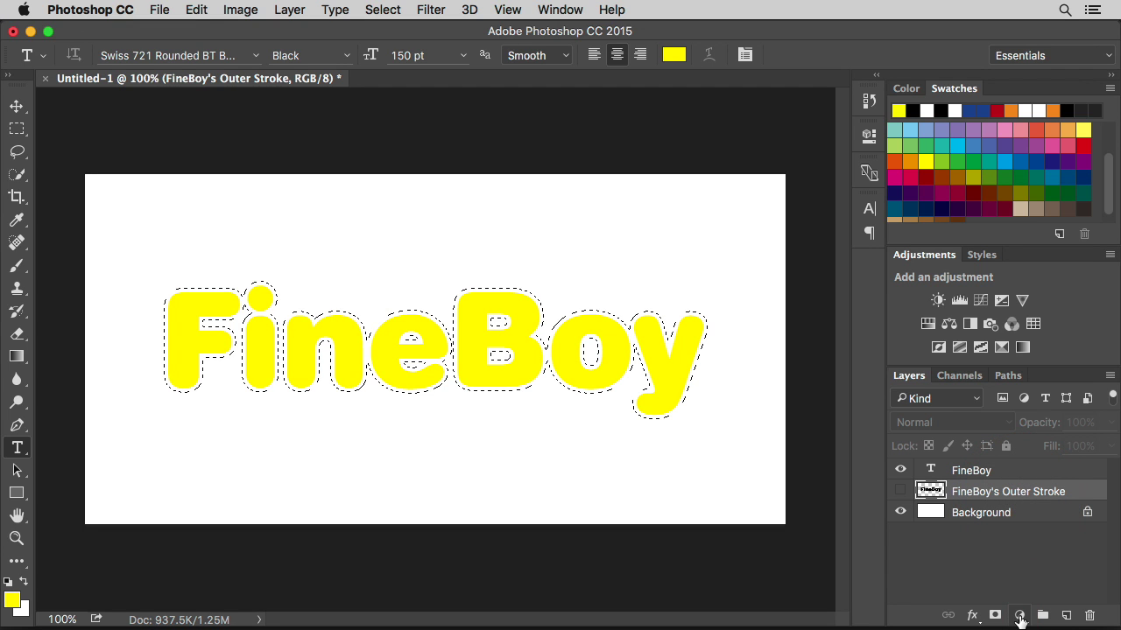
{"action": "left_click", "coordinate": [1019, 616]}
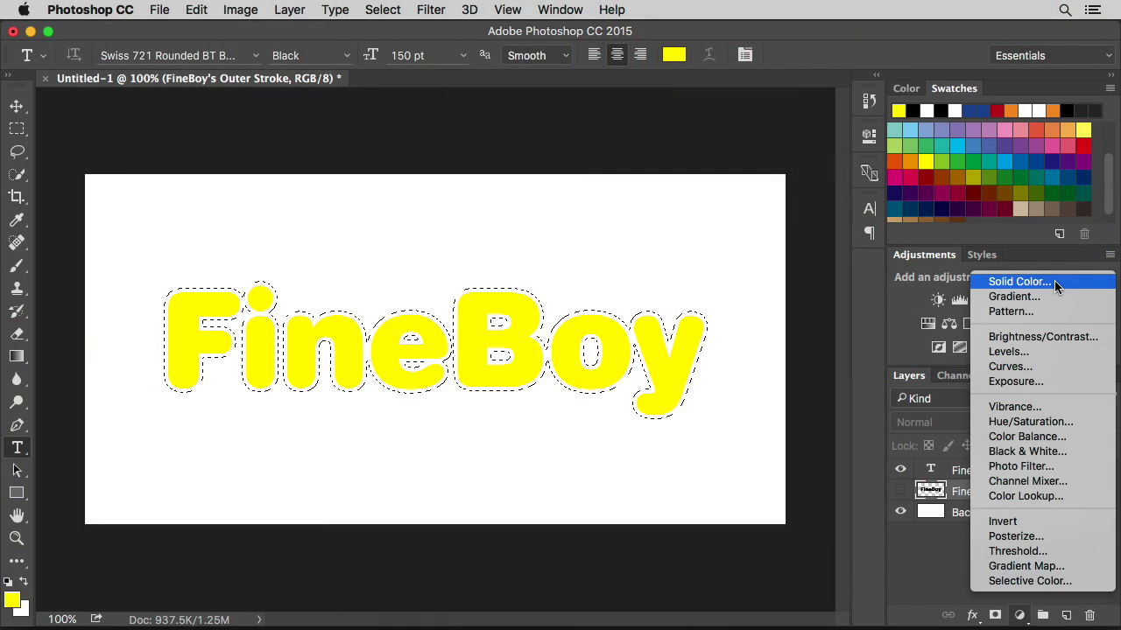
Add a green 00984b Solid Color fill layer masked to the outline and target its mask.
{"action": "left_click", "coordinate": [1054, 280]}
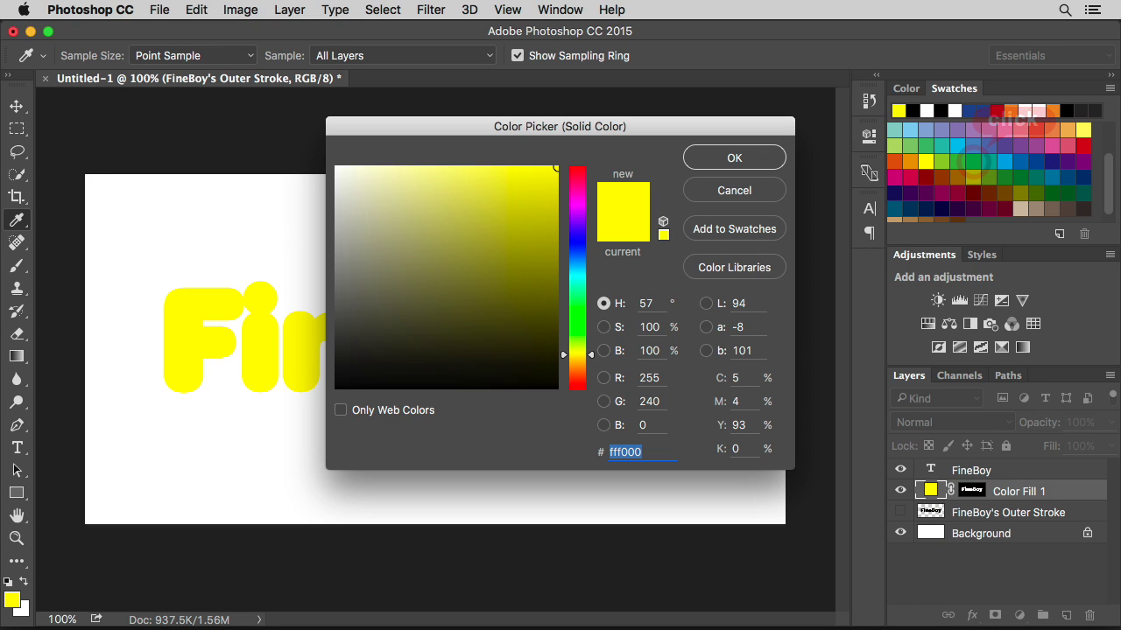
{"action": "left_click", "coordinate": [977, 157]}
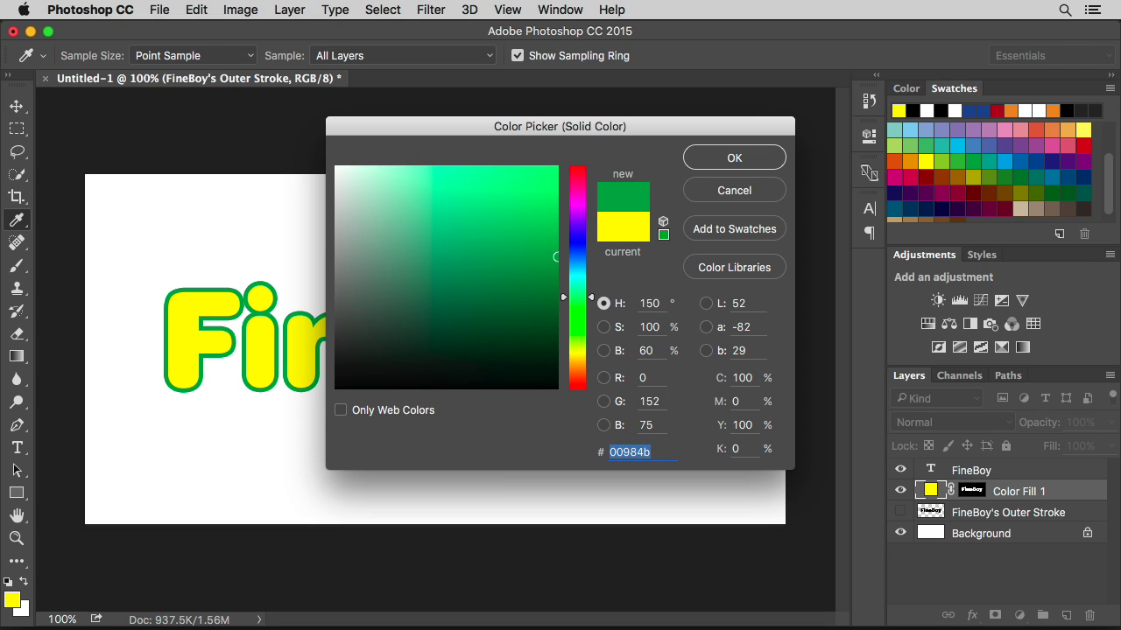
{"action": "left_click", "coordinate": [735, 158]}
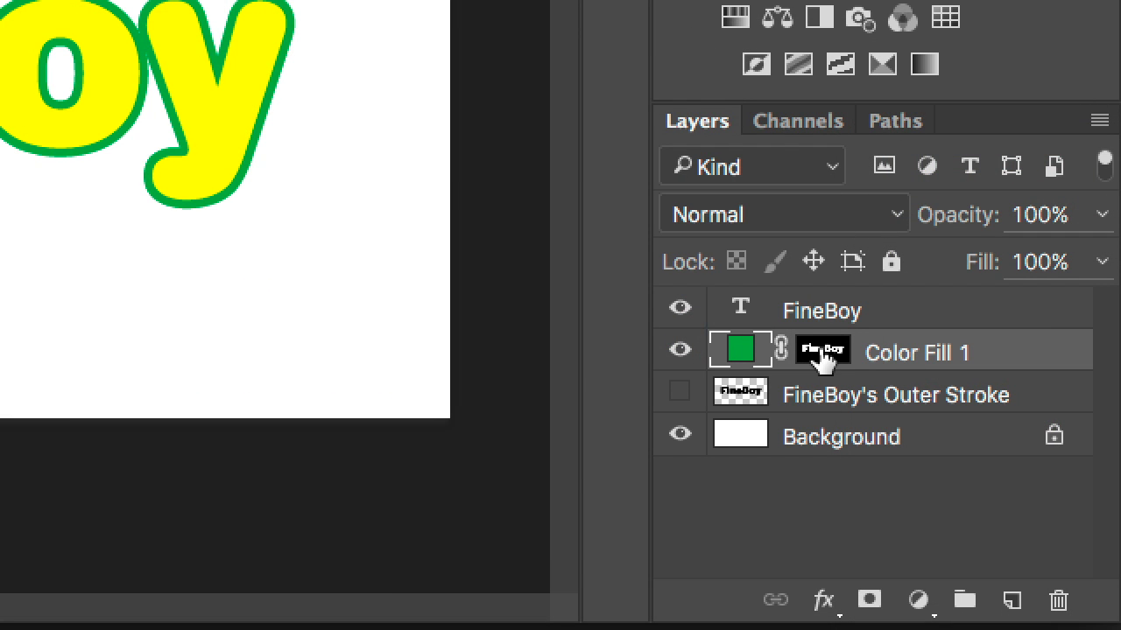
{"action": "left_click", "coordinate": [823, 354]}
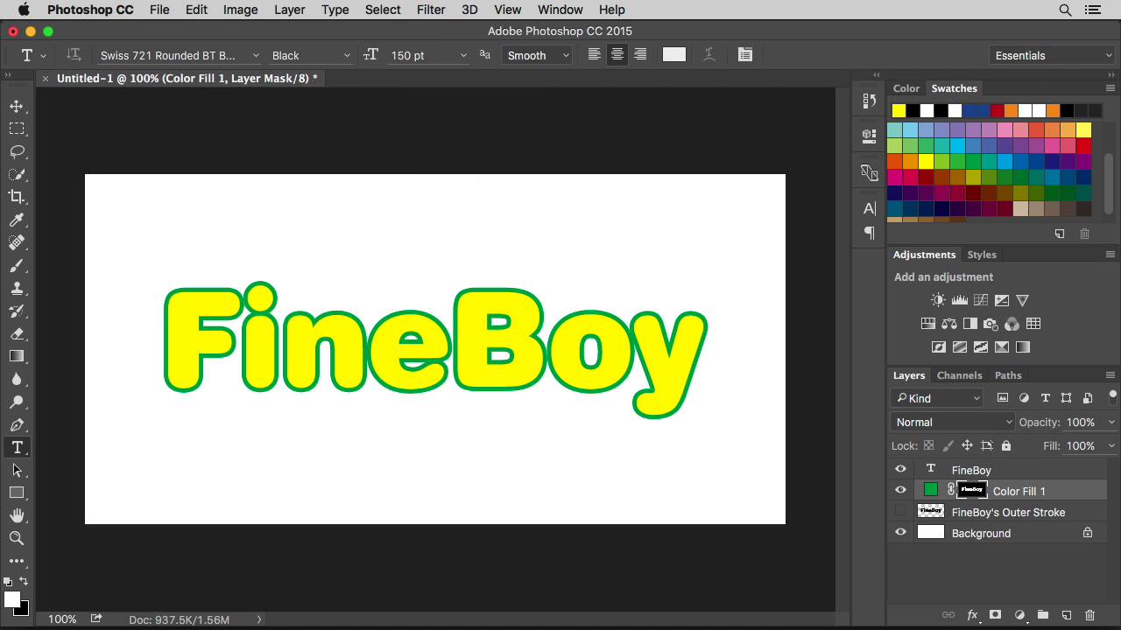
{"action": "left_click", "coordinate": [431, 12]}
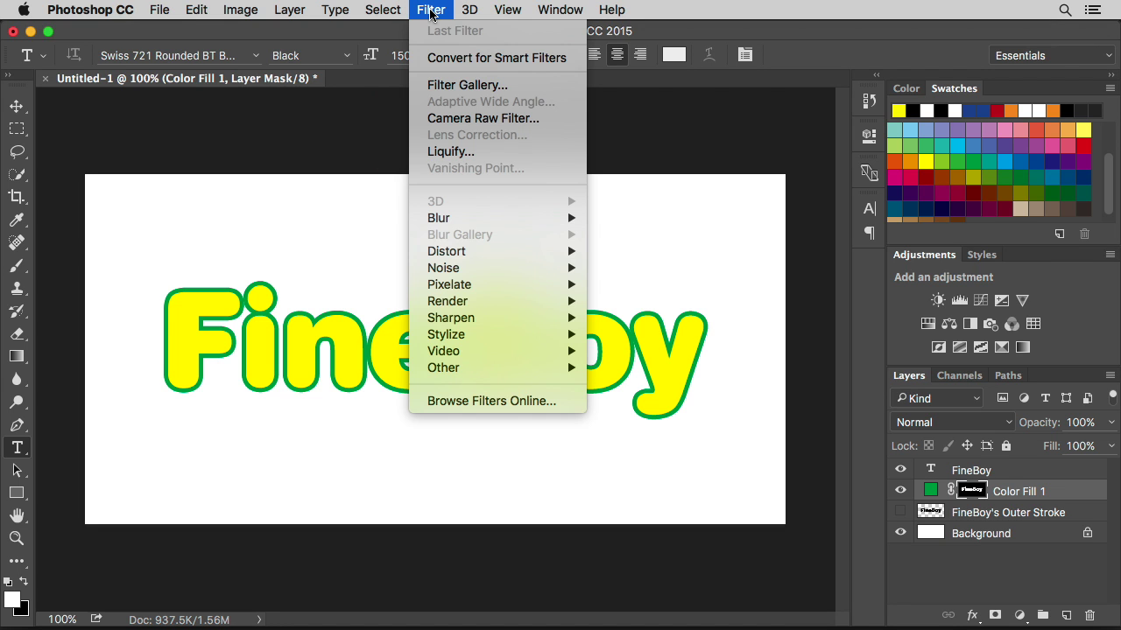
{"action": "mouse_move", "coordinate": [438, 218]}
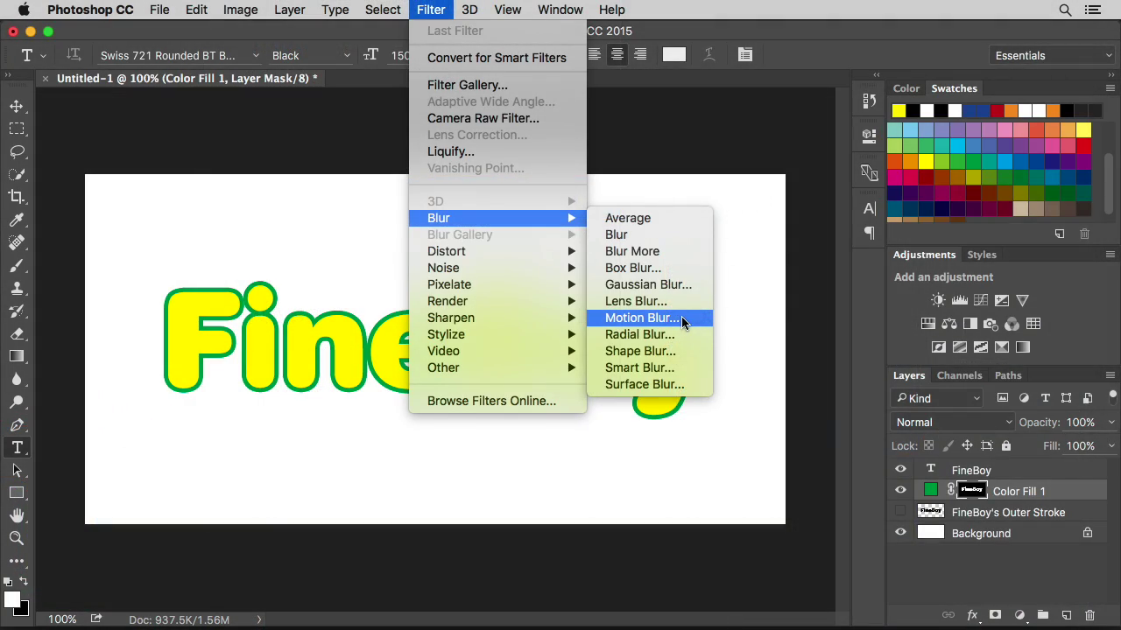
Apply a Motion Blur to the green border mask at -45° angle and 75 pixels distance.
{"action": "left_click", "coordinate": [681, 318]}
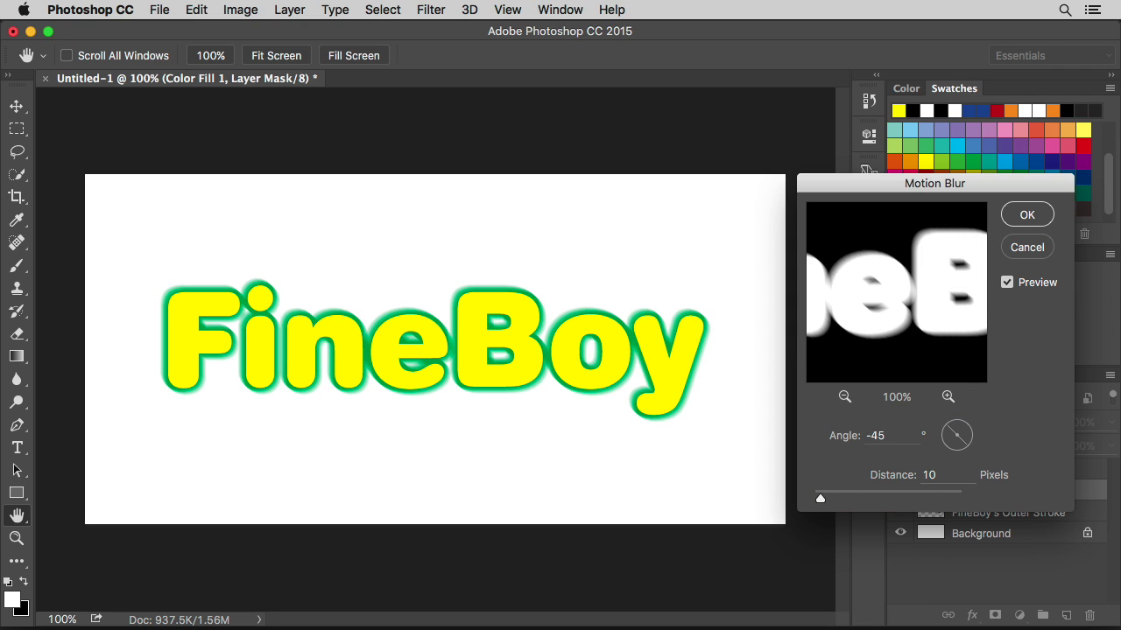
{"action": "left_click_drag", "start_coordinate": [820, 499], "coordinate": [860, 502]}
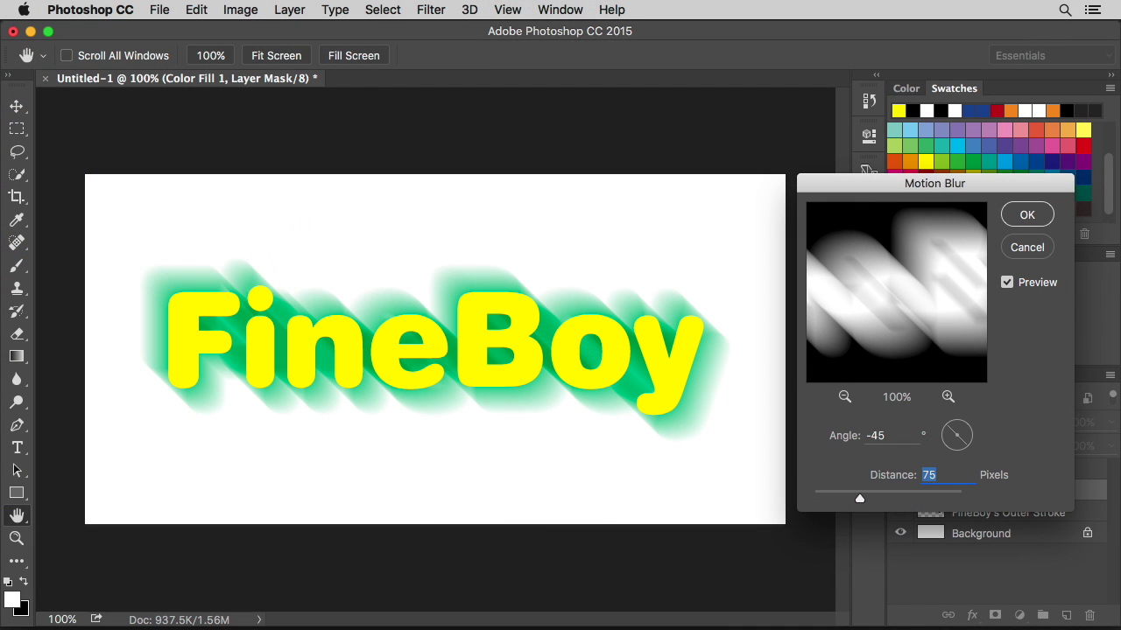
{"action": "left_click", "coordinate": [1027, 215]}
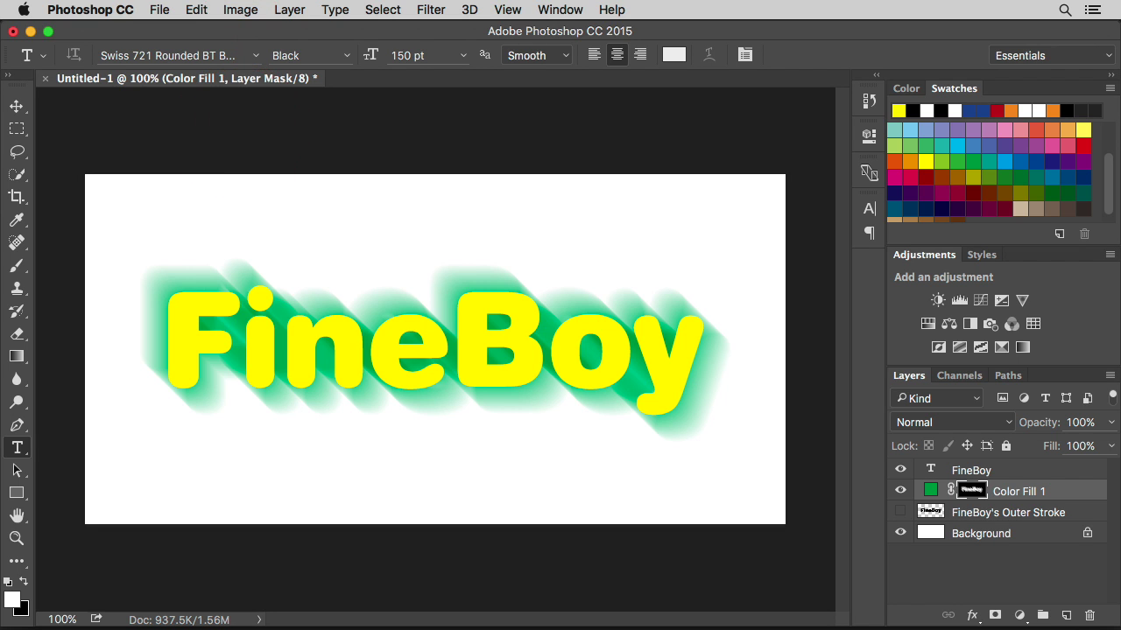
Apply Levels to the mask with the white input set to 8, hardening the green streak.
{"action": "left_click", "coordinate": [241, 10]}
{"action": "mouse_move", "coordinate": [269, 58]}
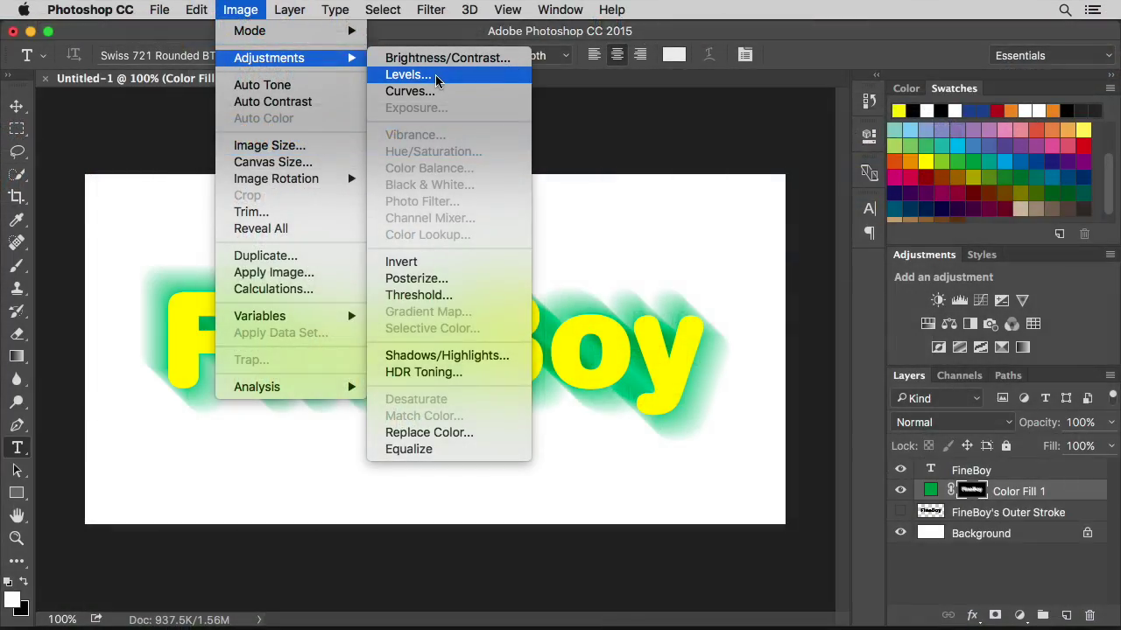
{"action": "left_click", "coordinate": [436, 79]}
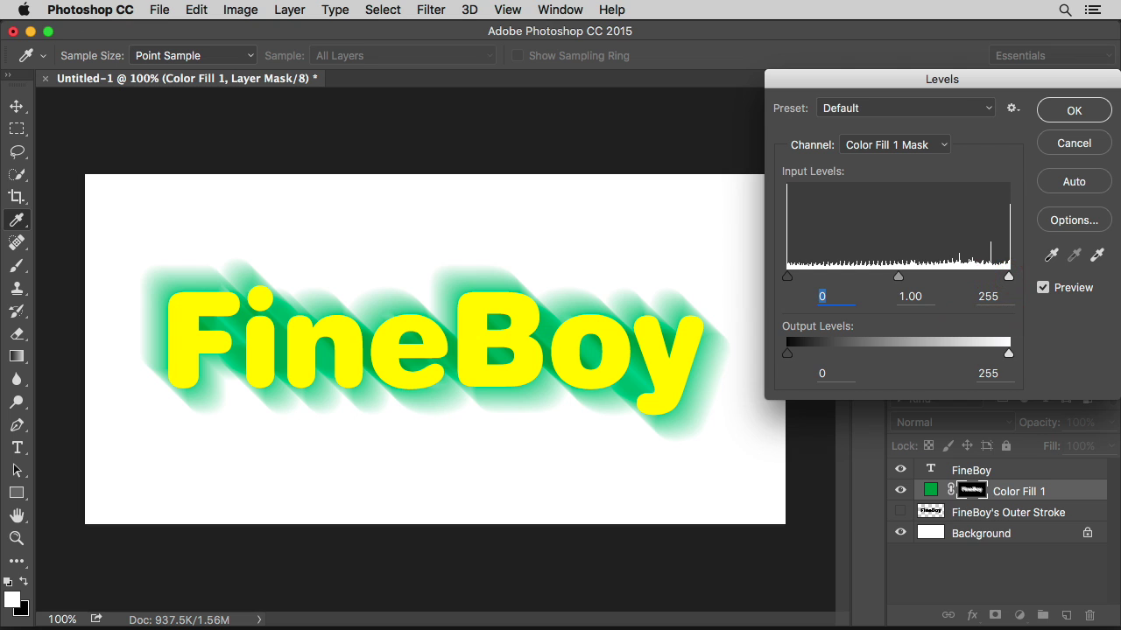
{"action": "left_click", "coordinate": [1009, 279]}
{"action": "left_click_drag", "start_coordinate": [1008, 278], "coordinate": [793, 279]}
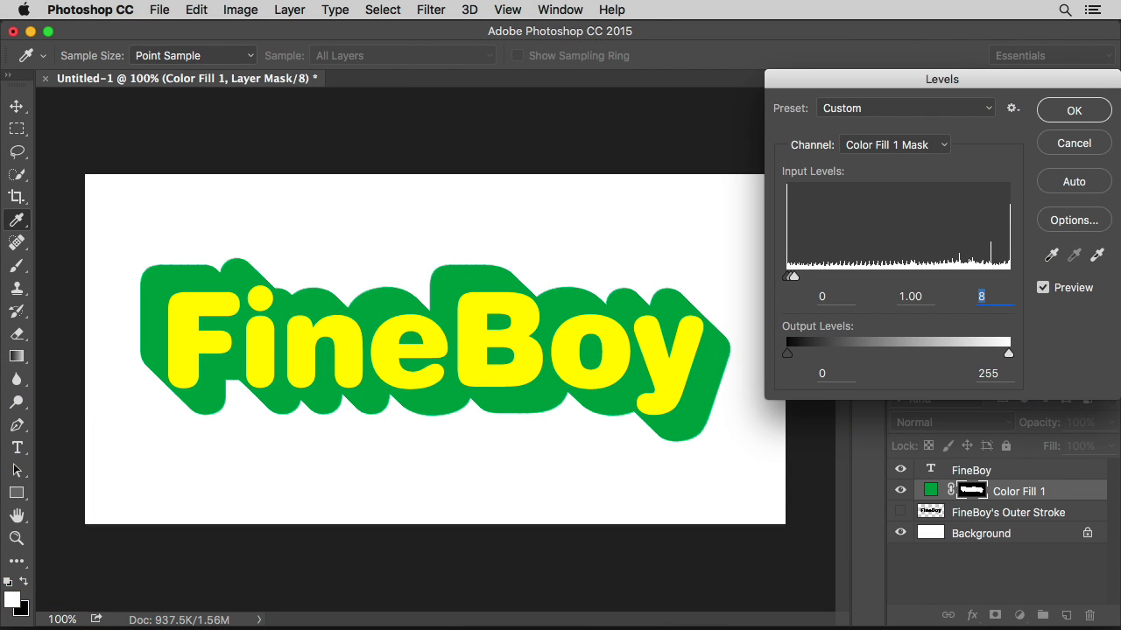
{"action": "left_click", "coordinate": [1073, 111]}
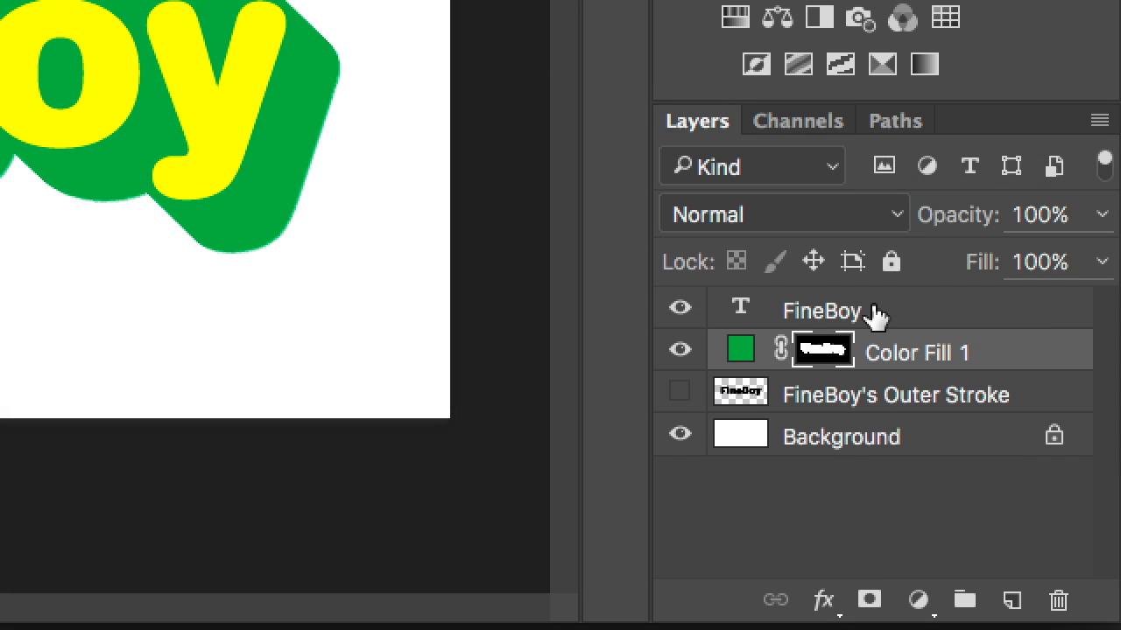
Move the yellow FineBoy text layer about 22 px left and 19 px up over the shadow.
{"action": "left_click", "coordinate": [876, 315]}
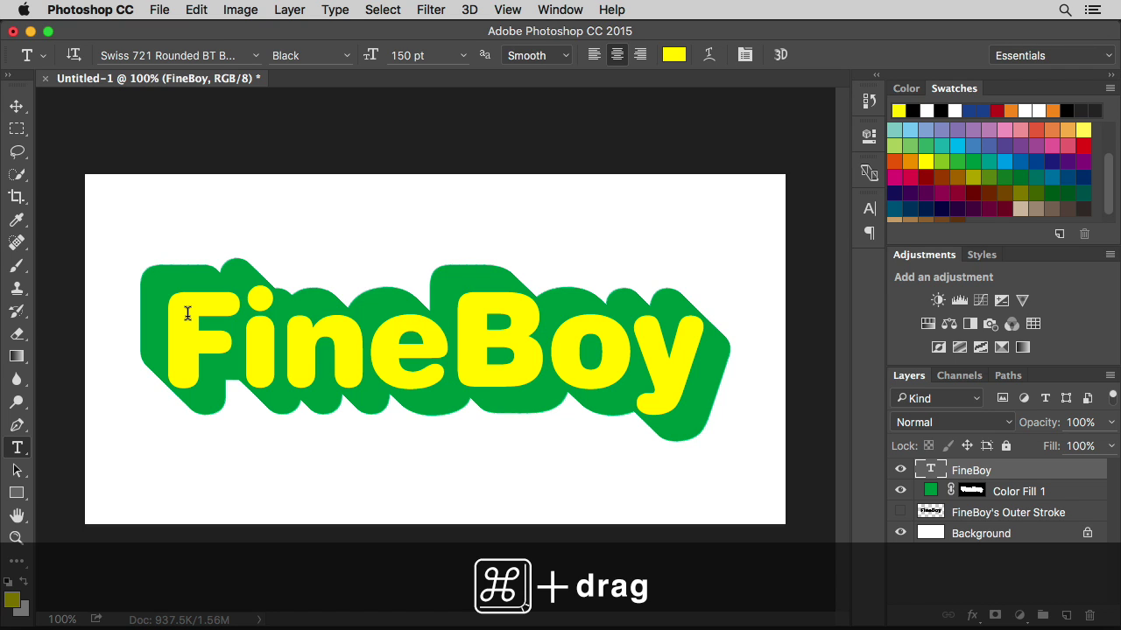
{"action": "left_click_drag", "start_coordinate": [185, 318], "coordinate": [161, 283]}
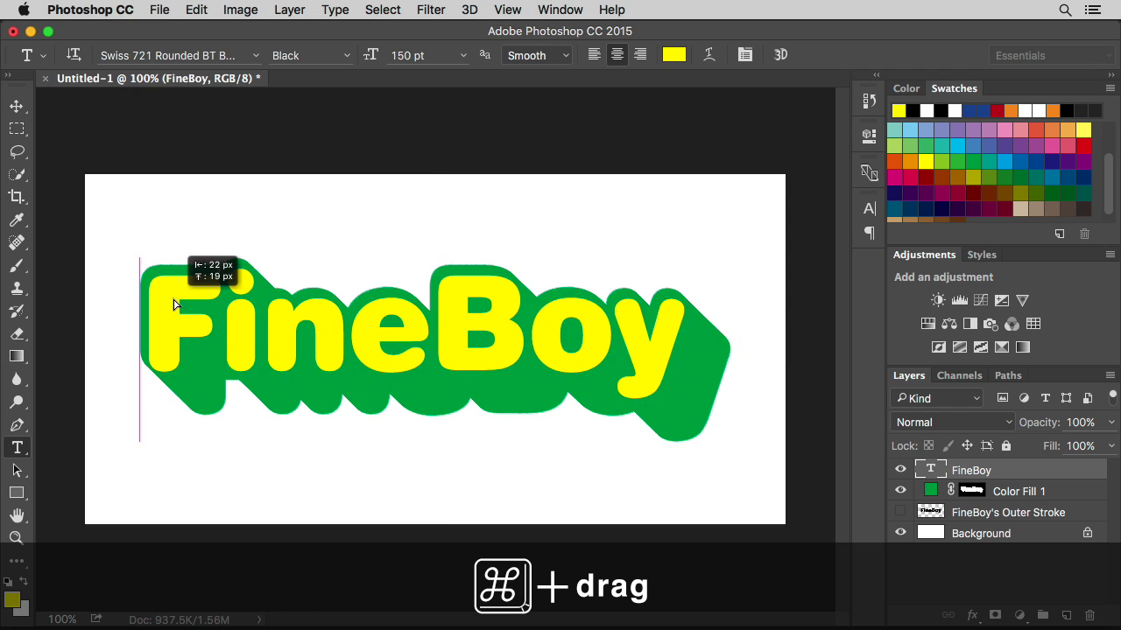